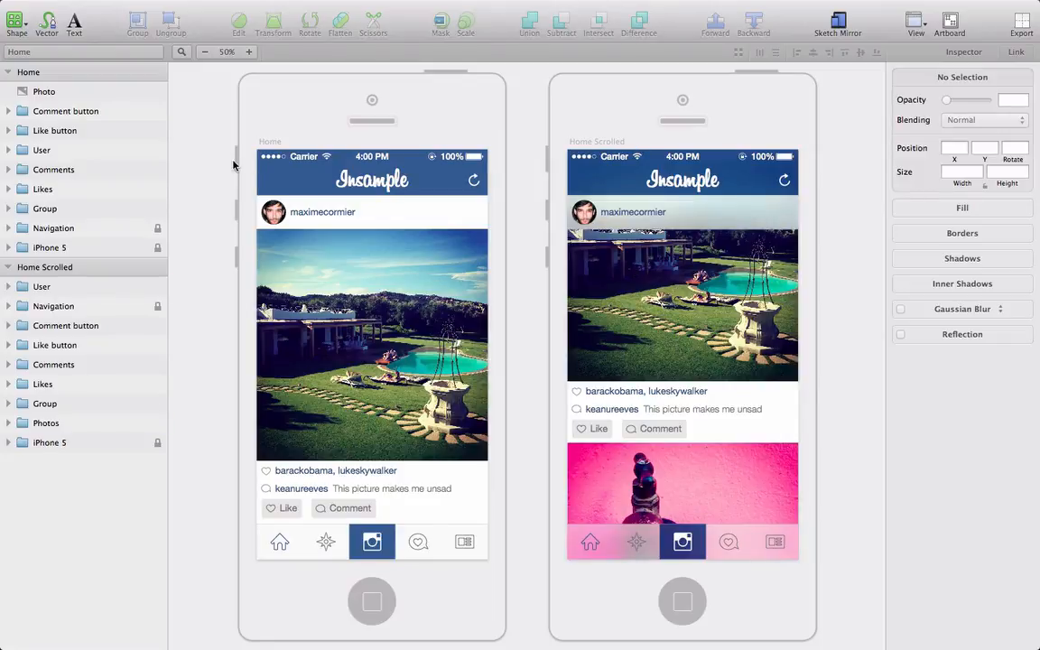
Step: Review the Exercise and Exemple artboards on pages Camera Flow 1, 2 and 3, ending on Camera Flow 2
{"action": "left_click", "coordinate": [117, 47]}
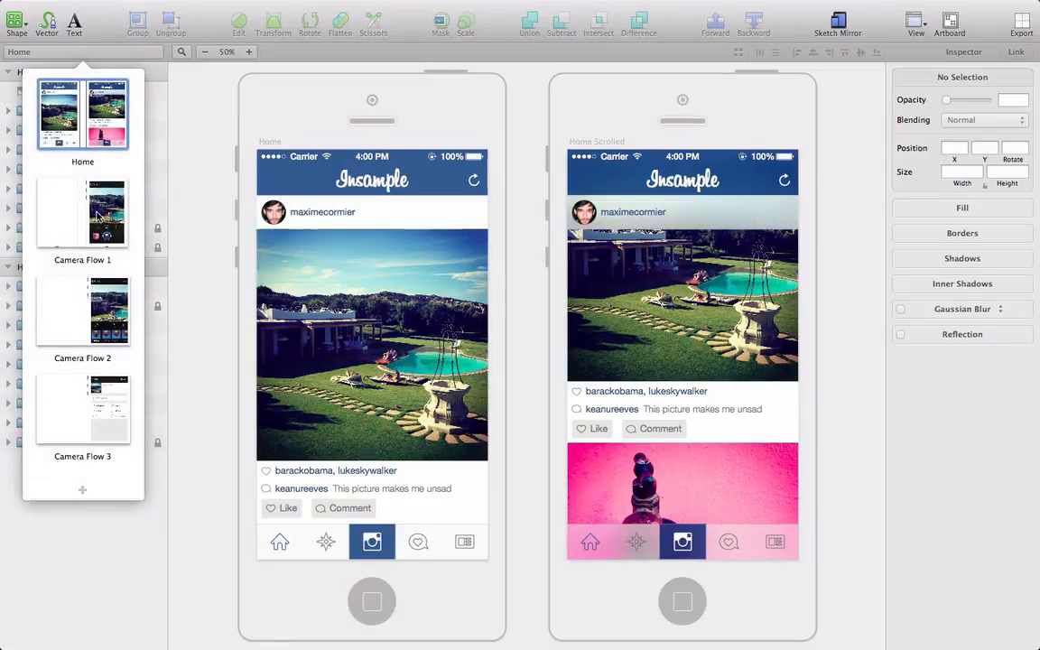
{"action": "left_click", "coordinate": [100, 215]}
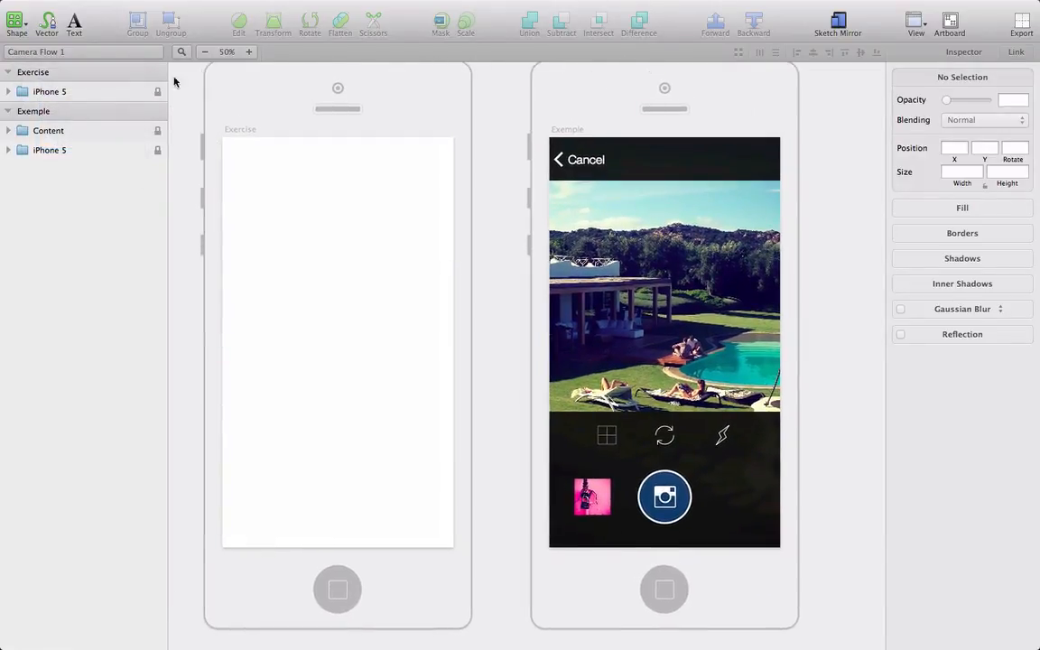
{"action": "left_click", "coordinate": [114, 48]}
{"action": "left_click", "coordinate": [95, 325]}
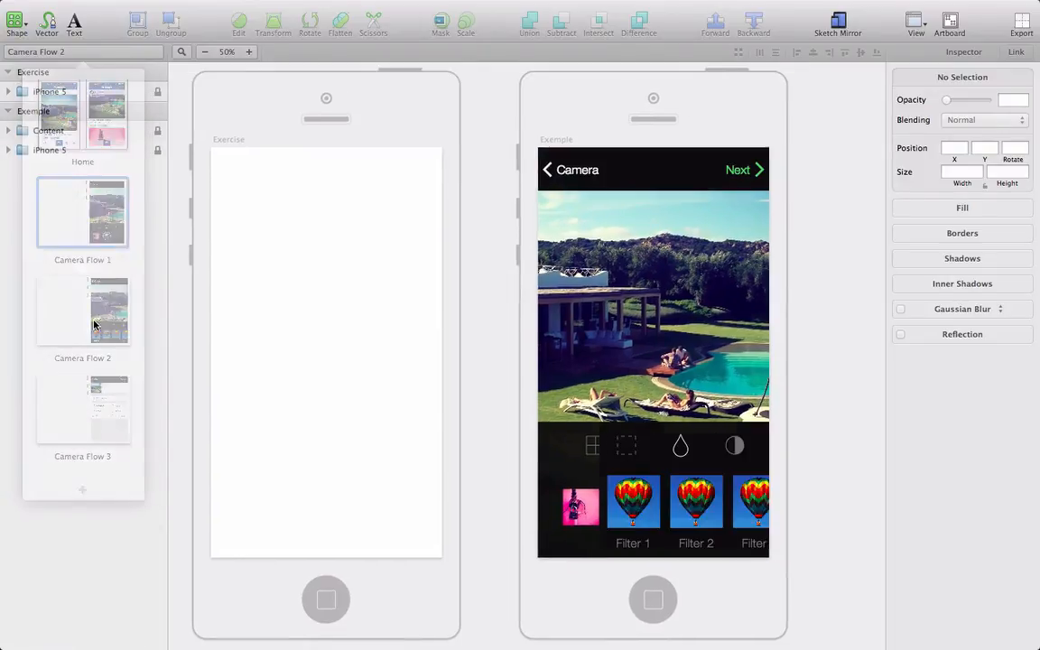
{"action": "left_click", "coordinate": [144, 53]}
{"action": "left_click", "coordinate": [88, 404]}
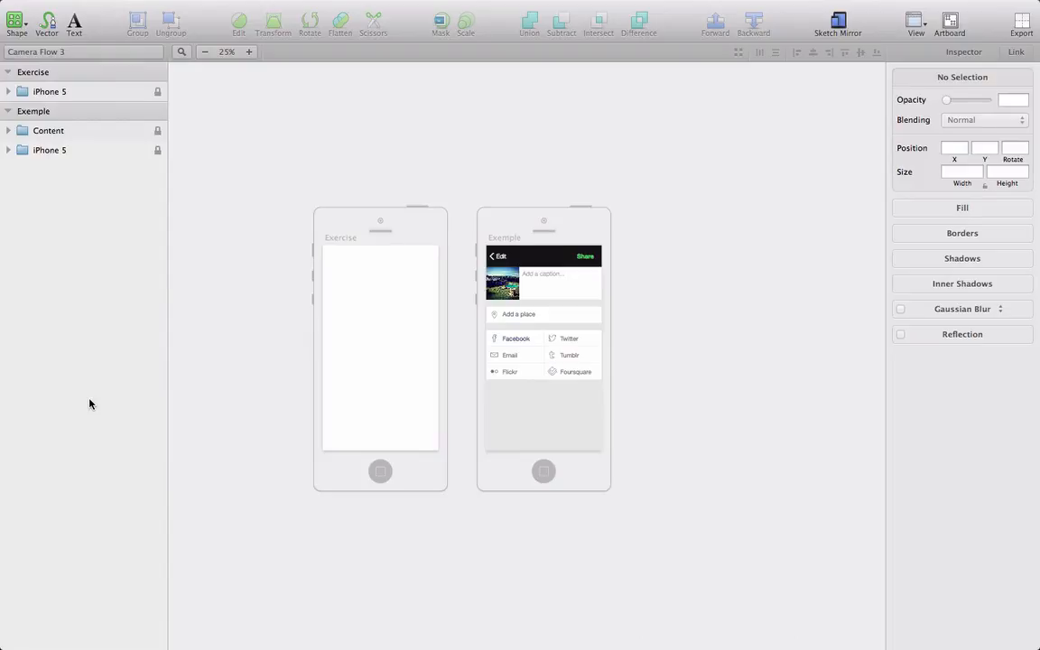
{"action": "left_click", "coordinate": [249, 52]}
{"action": "scroll", "coordinate": [269, 161], "scroll_direction": "left", "scroll_amount": 3}
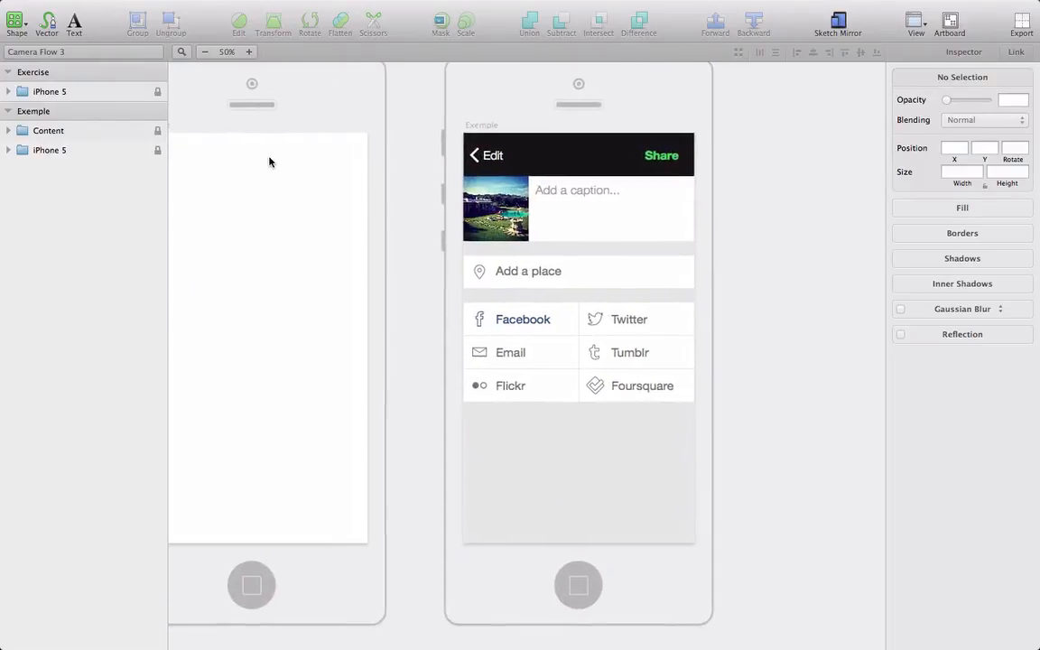
{"action": "scroll", "coordinate": [269, 161], "scroll_direction": "left", "scroll_amount": 2}
{"action": "scroll", "coordinate": [269, 161], "scroll_direction": "up", "scroll_amount": 1}
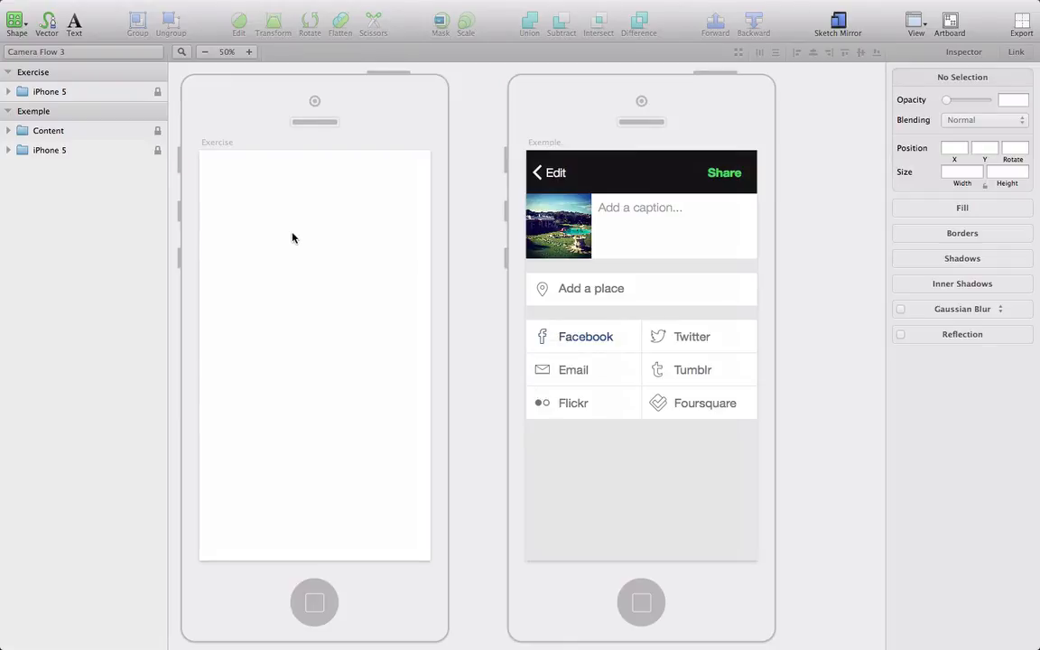
{"action": "left_click", "coordinate": [120, 52]}
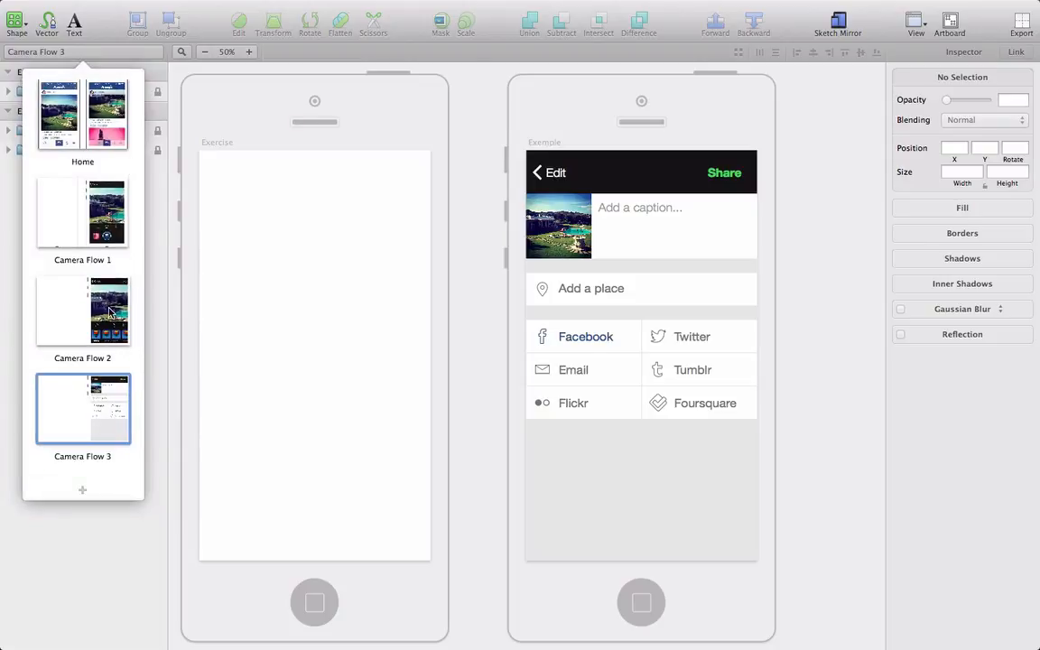
{"action": "left_click", "coordinate": [101, 284]}
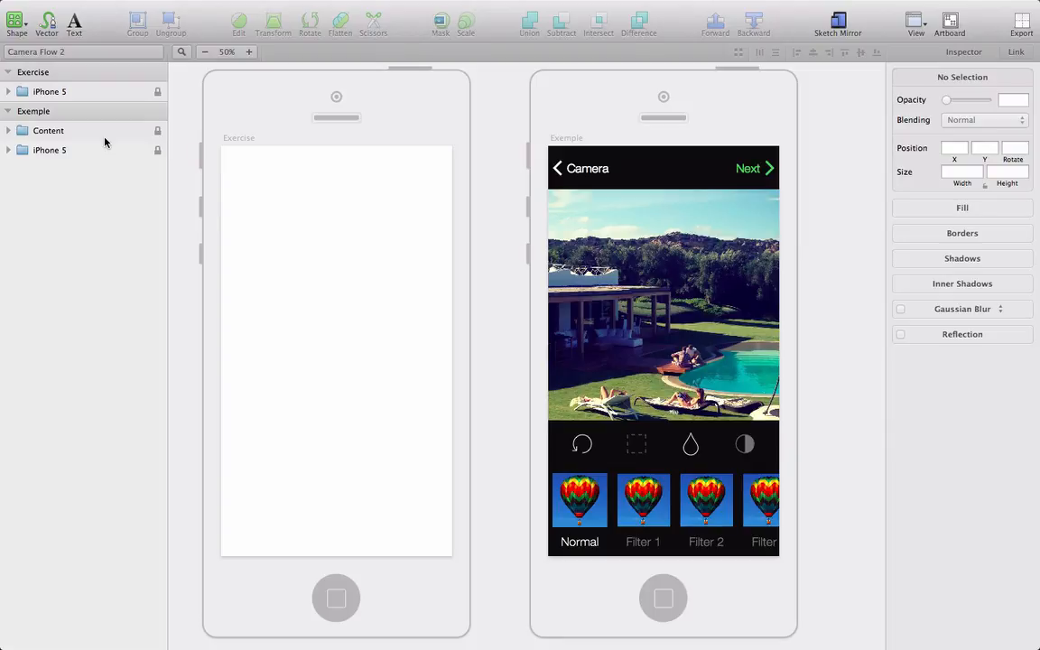
Step: Create a new document and draw a vector path with one straight segment followed by a curved segment at its third point
{"action": "key", "text": "super+n"}
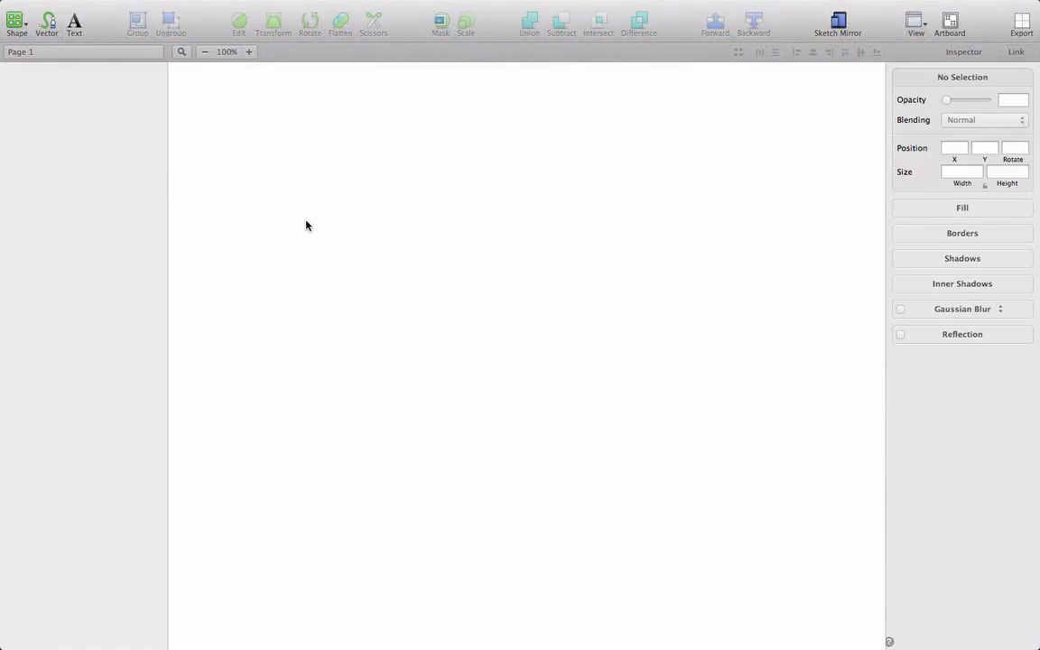
{"action": "left_click", "coordinate": [47, 25]}
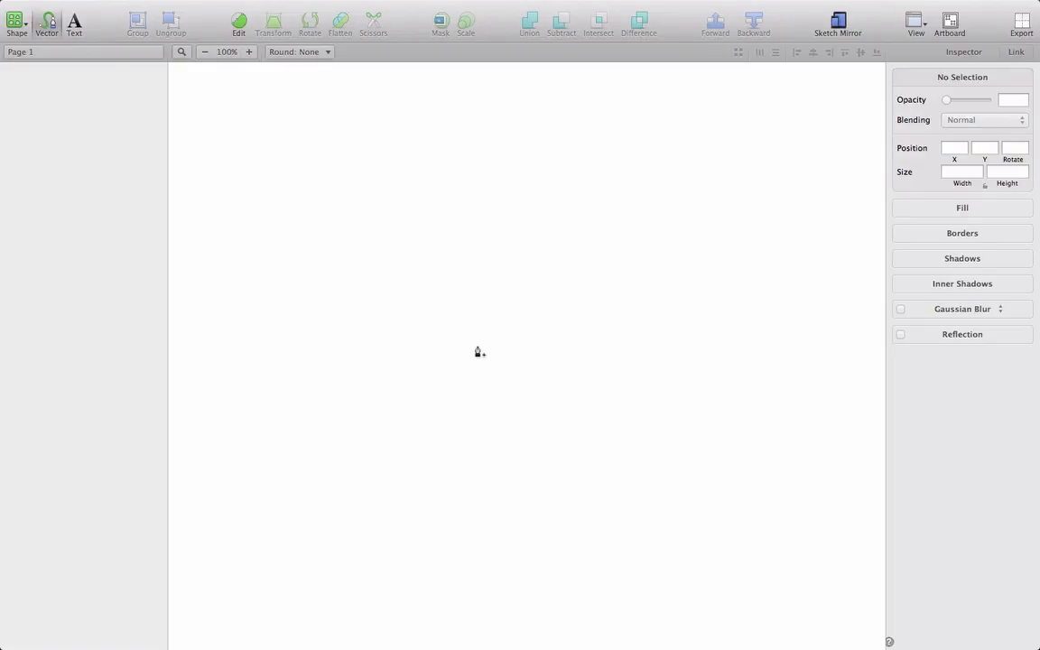
{"action": "left_click", "coordinate": [366, 347]}
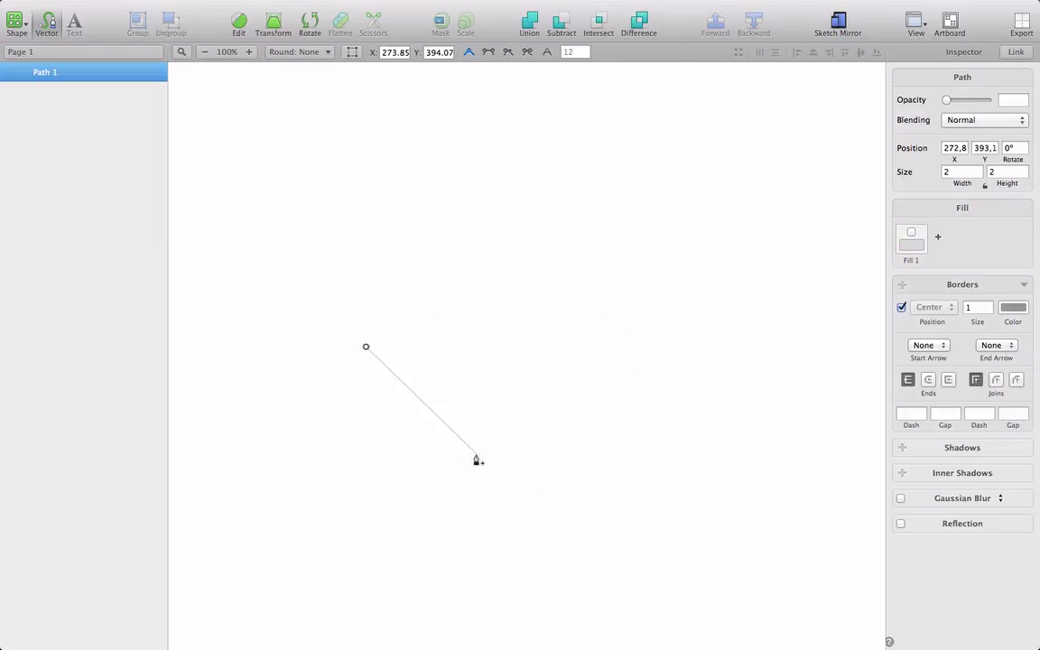
{"action": "left_click", "coordinate": [577, 313]}
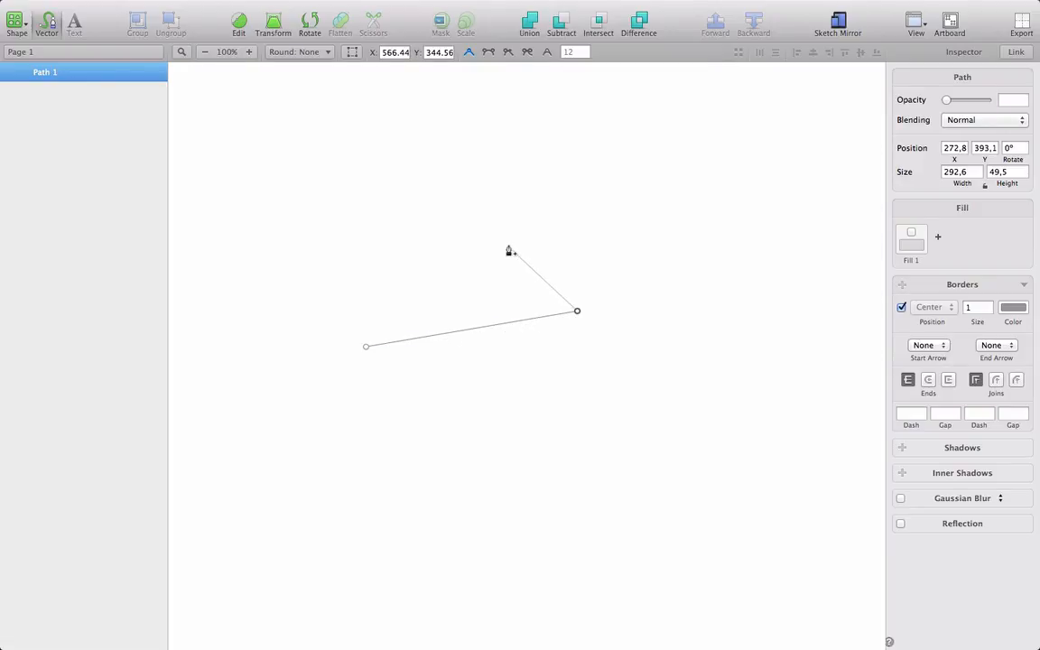
{"action": "left_click", "coordinate": [449, 199]}
{"action": "left_click_drag", "start_coordinate": [449, 200], "coordinate": [340, 255]}
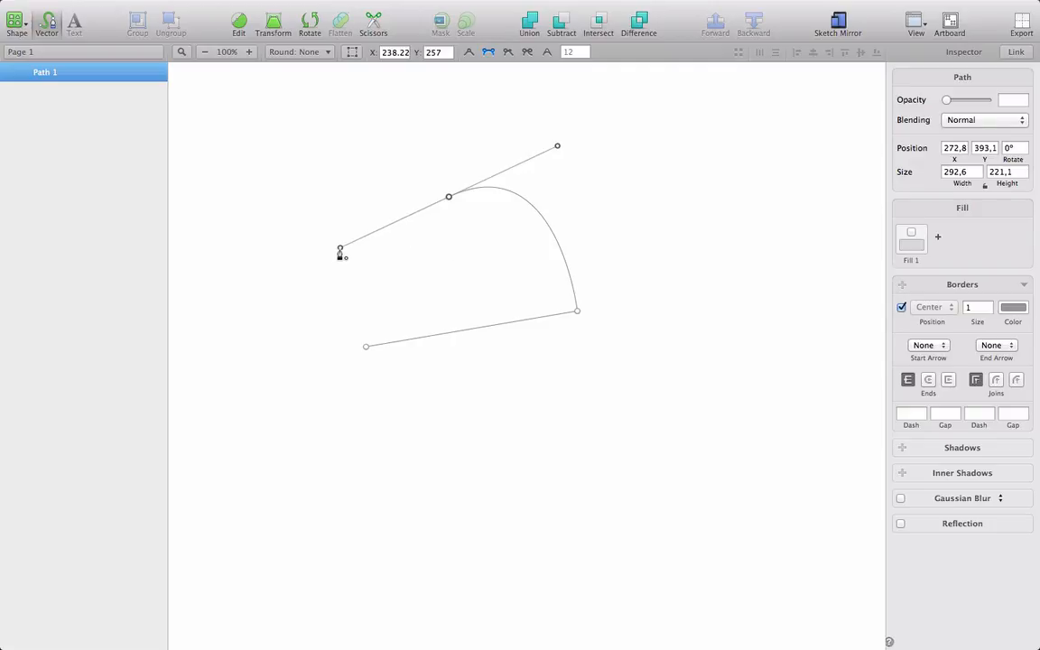
Step: Reshape the path's curve by adjusting the third point's Bézier handles, placing the upper handle at about X 461, Y 87
{"action": "left_click_drag", "start_coordinate": [340, 253], "coordinate": [424, 215]}
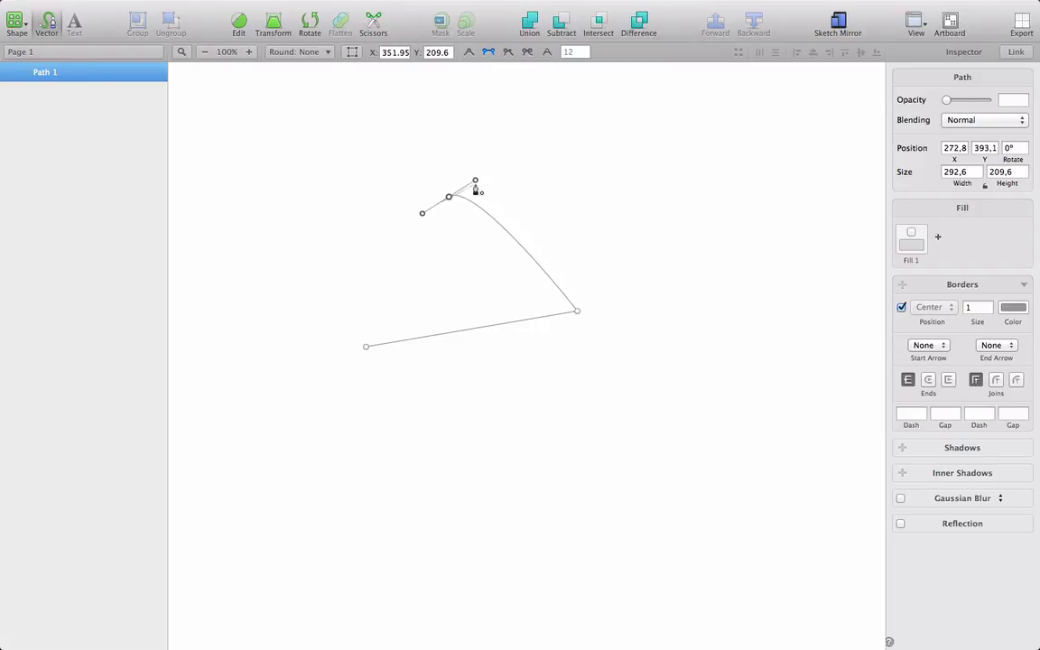
{"action": "left_click_drag", "start_coordinate": [472, 180], "coordinate": [501, 150]}
{"action": "key", "text": "shift+Down"}
{"action": "key", "text": "shift+Down"}
{"action": "key", "text": "shift+Down"}
{"action": "key", "text": "shift+Down"}
{"action": "key", "text": "shift+Down"}
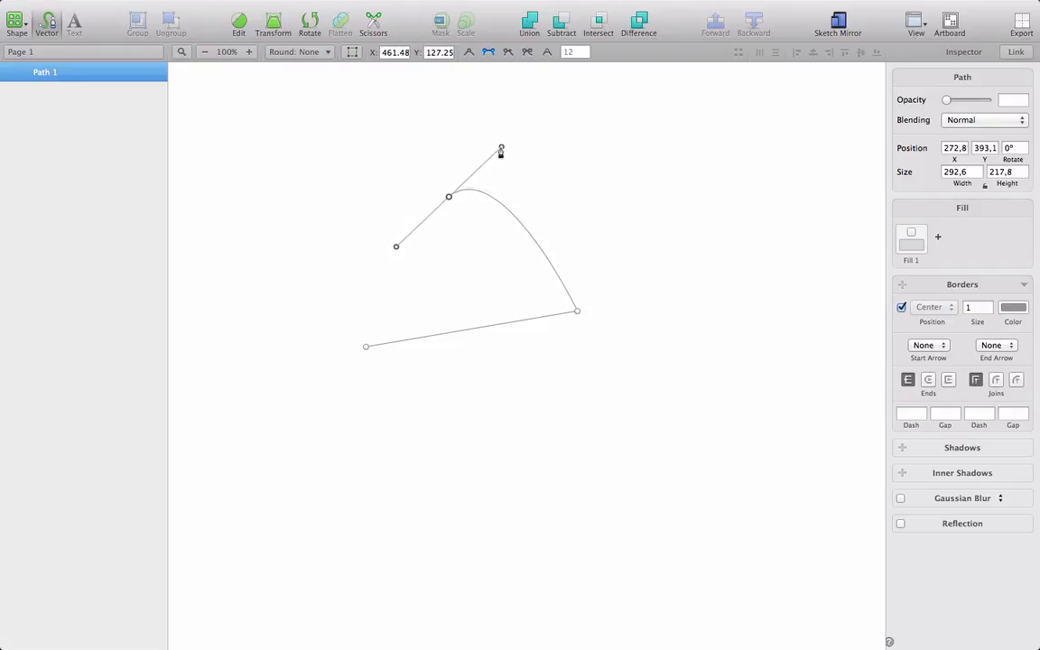
{"action": "key", "text": "shift+Up"}
{"action": "key", "text": "shift+Up"}
{"action": "key", "text": "shift+Up"}
{"action": "key", "text": "shift+Up"}
{"action": "key", "text": "shift+Up"}
{"action": "key", "text": "shift+Up"}
{"action": "key", "text": "shift+Up"}
{"action": "key", "text": "shift+Up"}
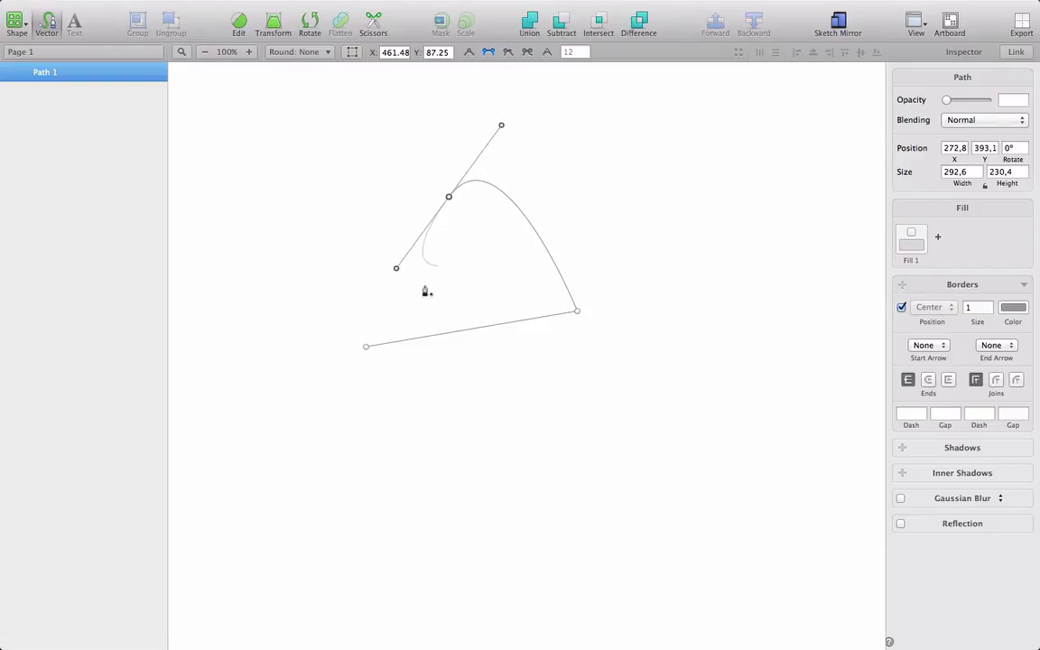
Step: Close the path at its starting point, undo the closing and finish it as an open path
{"action": "left_click", "coordinate": [367, 348]}
{"action": "left_click", "coordinate": [367, 348]}
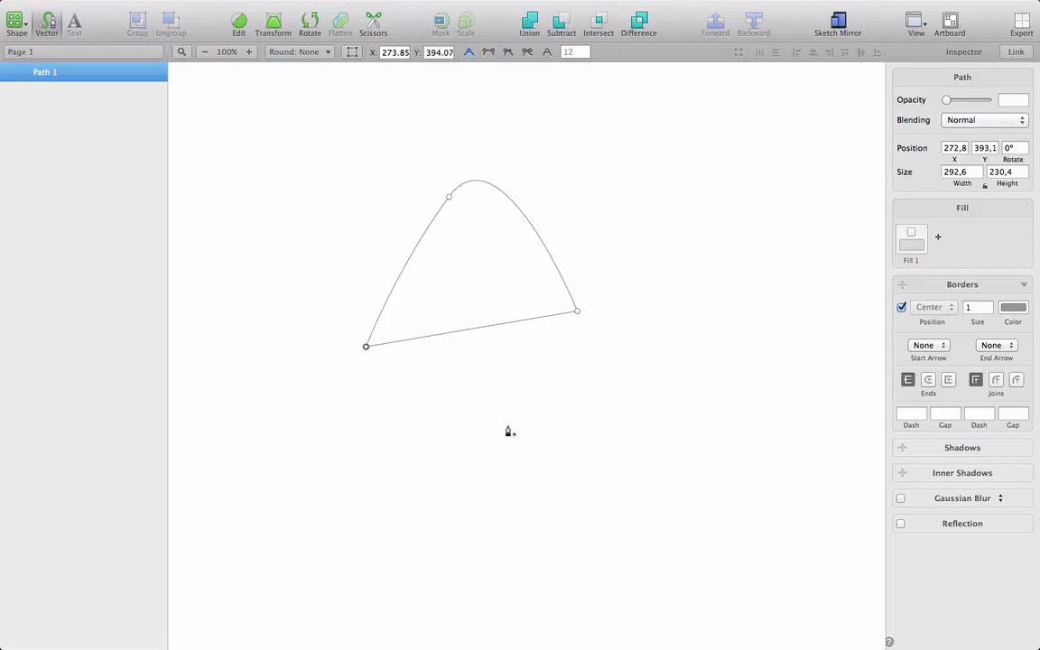
{"action": "key", "text": "super+z"}
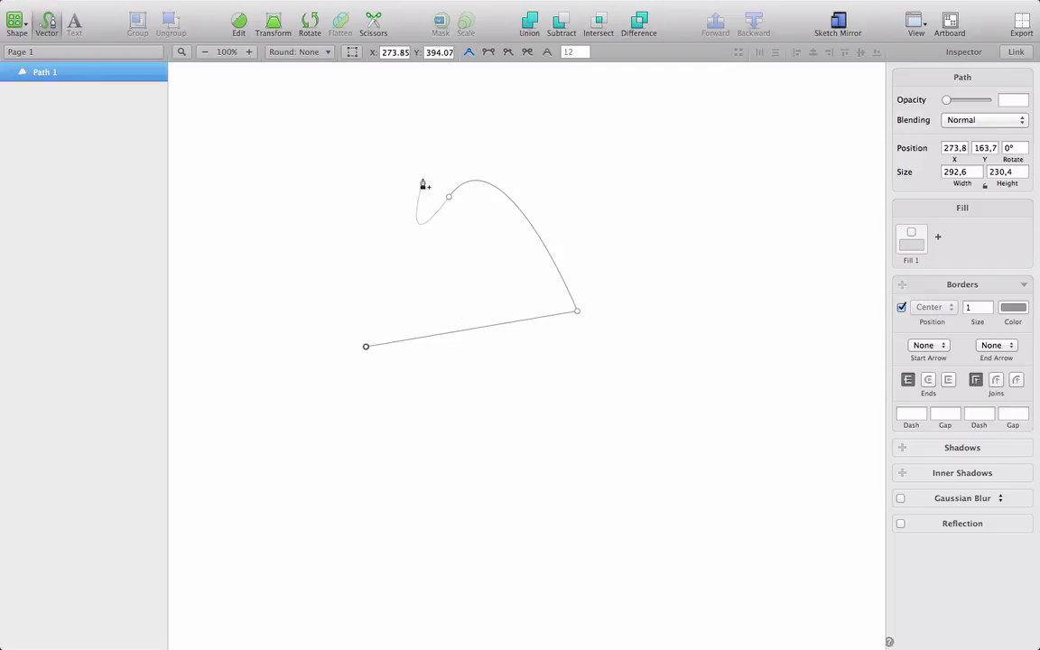
{"action": "key", "text": "Escape"}
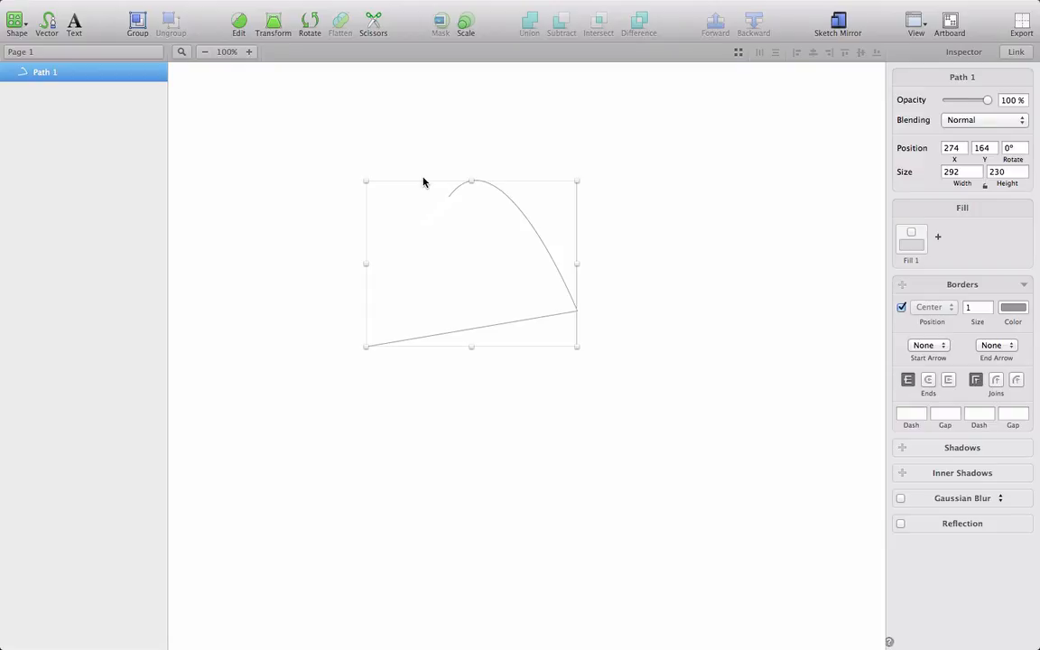
Step: Delete the open practice path from the page
{"action": "left_click", "coordinate": [56, 122]}
{"action": "left_click", "coordinate": [47, 73]}
{"action": "key", "text": "Delete"}
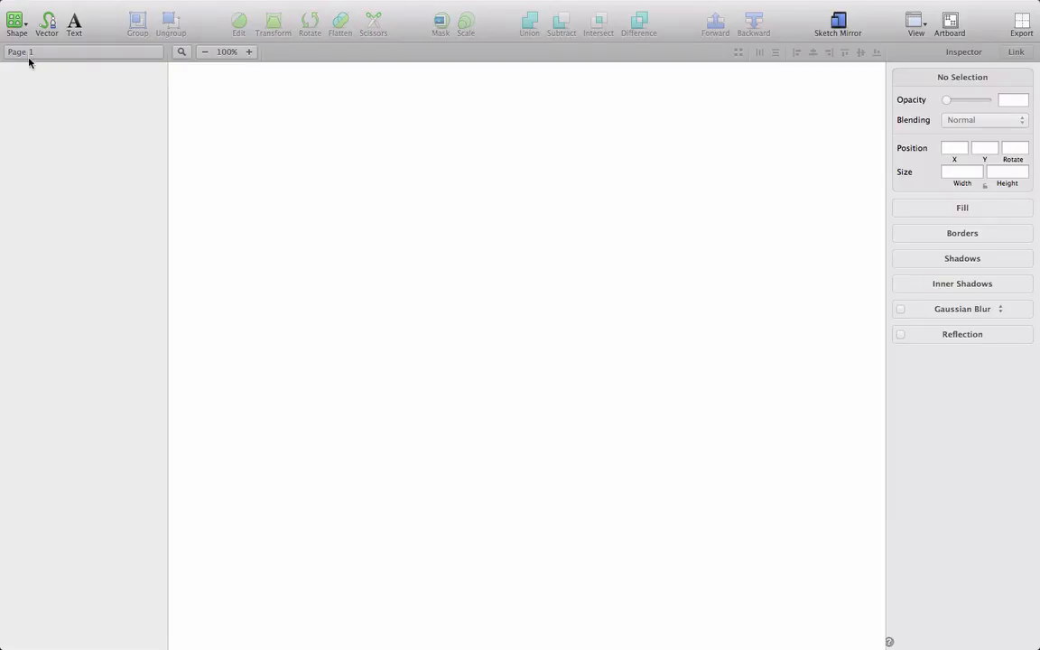
Step: Start a new vector path with a straight 45-degree segment running down about 123 px wide and high
{"action": "left_click", "coordinate": [47, 21]}
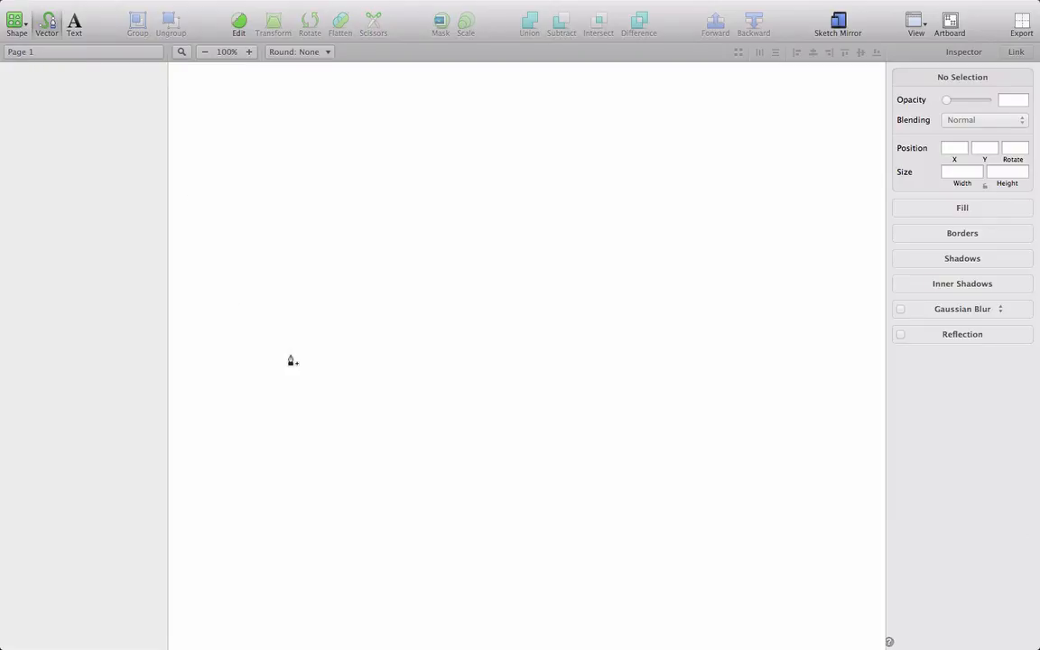
{"action": "left_click", "coordinate": [330, 376]}
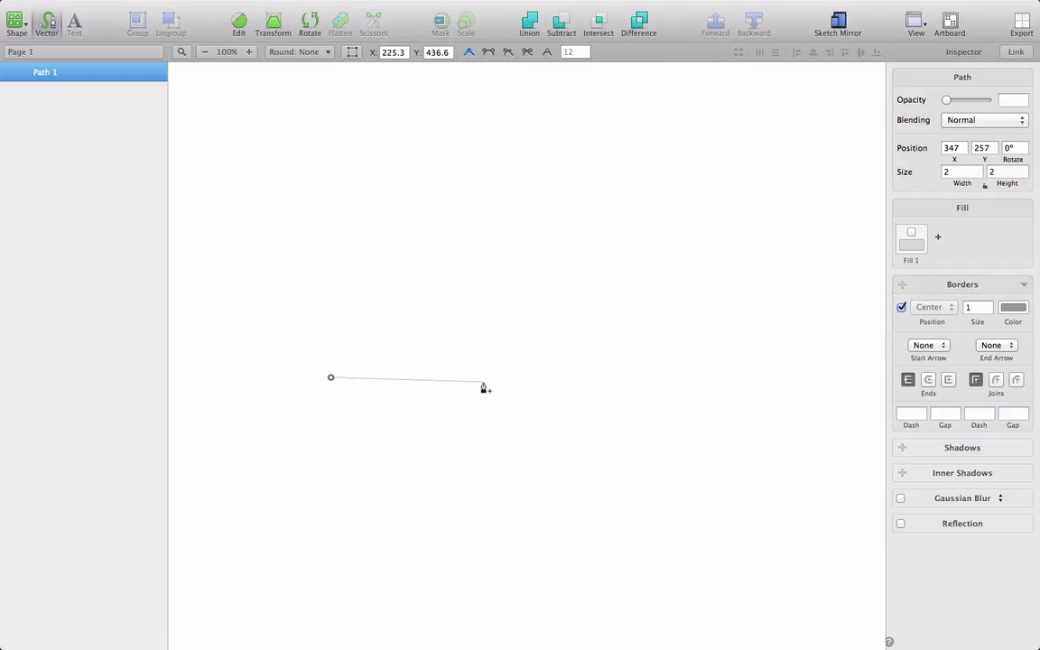
{"action": "key", "text": "shift"}
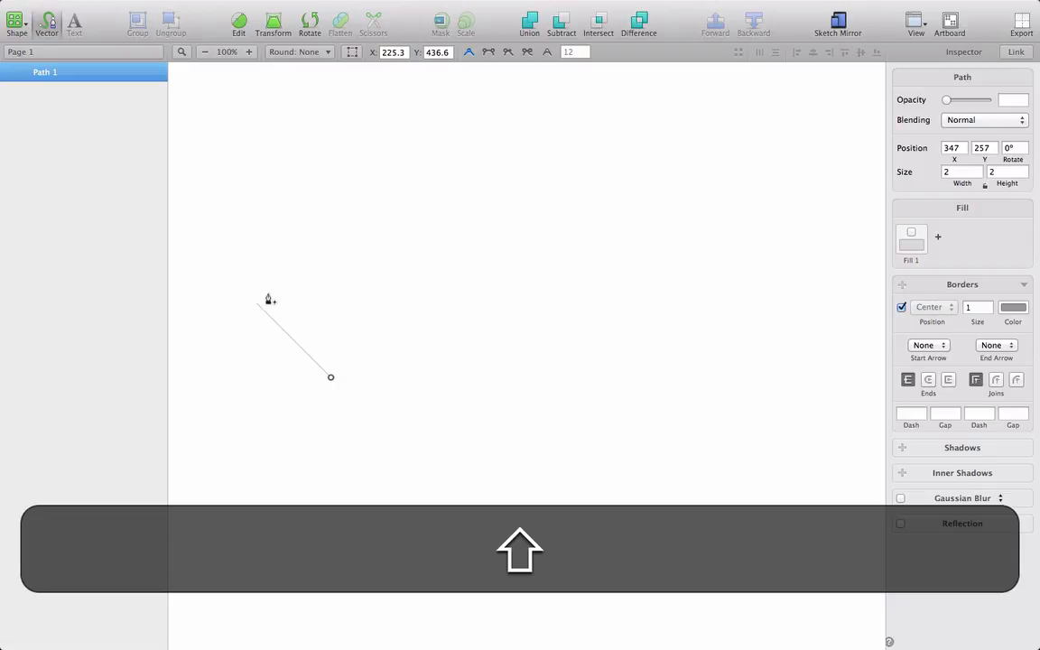
{"action": "left_click", "coordinate": [419, 465]}
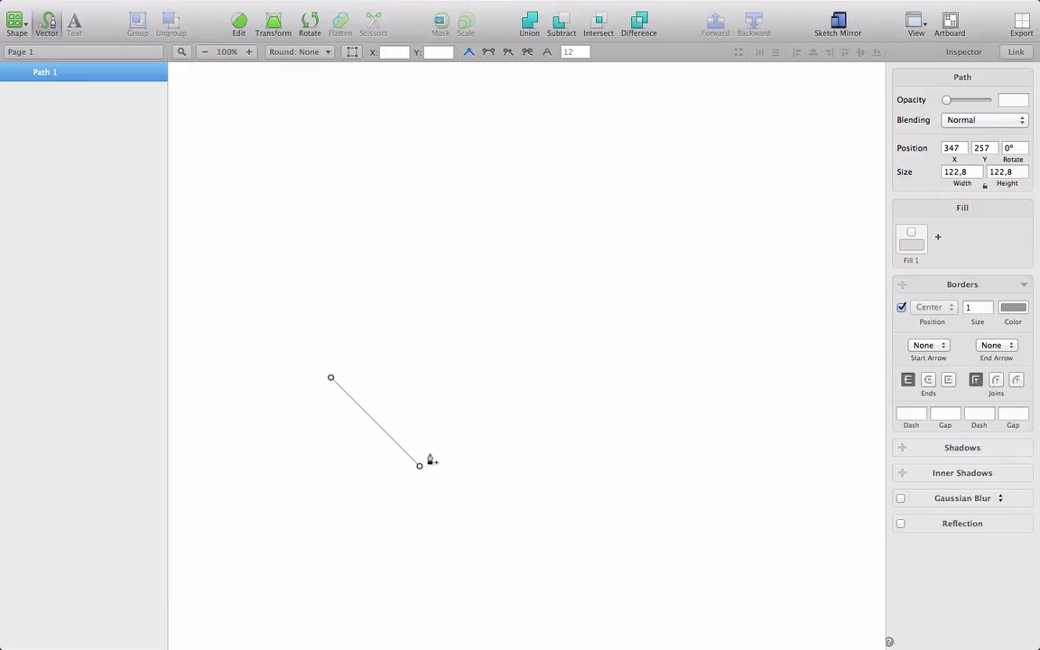
Step: Extend the path with three connected circular arcs to form an S shape, and leave it open
{"action": "key", "text": "alt"}
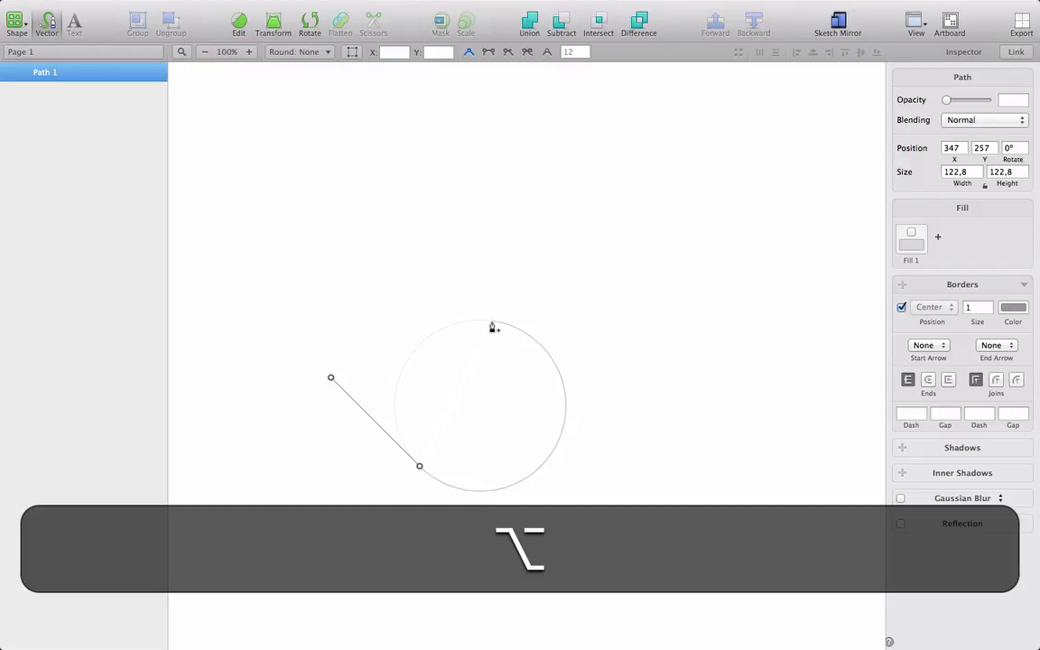
{"action": "left_click", "coordinate": [493, 323]}
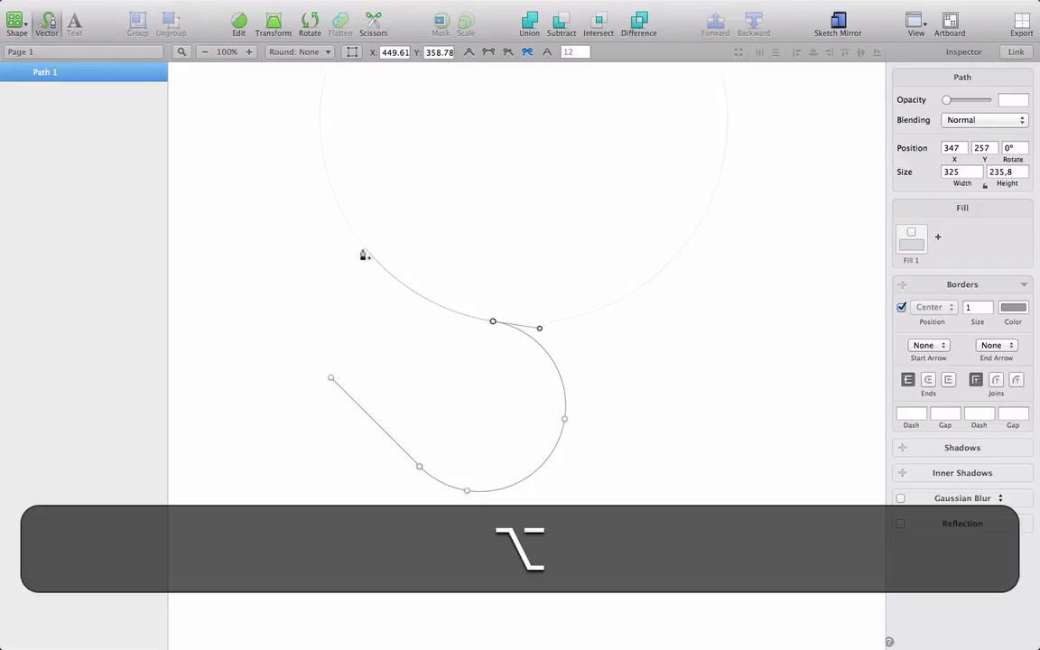
{"action": "left_click", "coordinate": [363, 250], "text": "alt"}
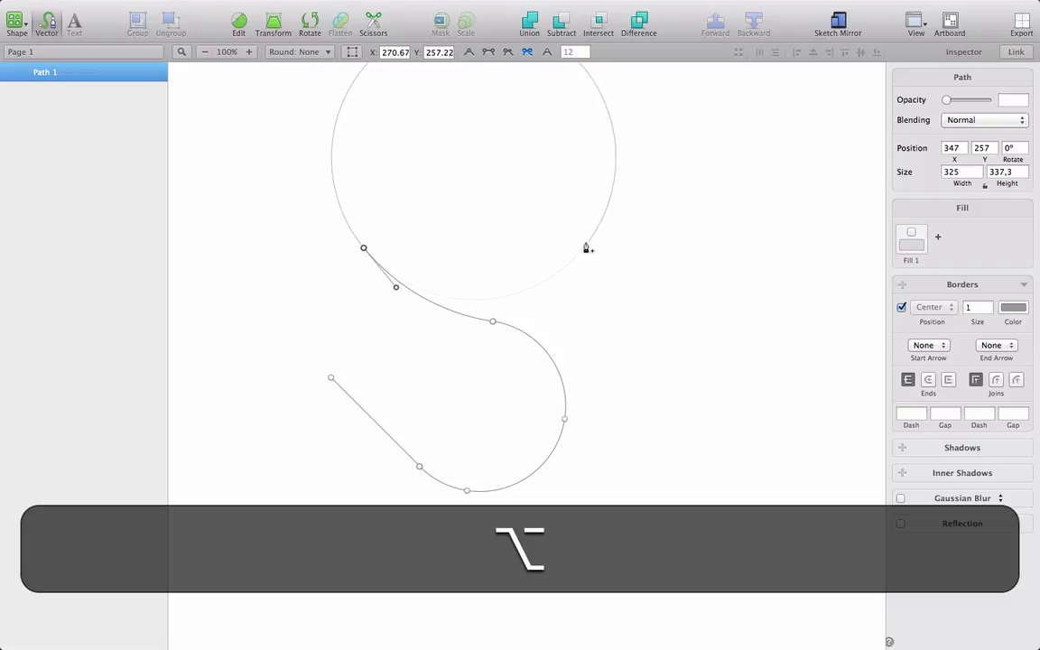
{"action": "left_click", "coordinate": [585, 248], "text": "alt"}
{"action": "key", "text": "Escape"}
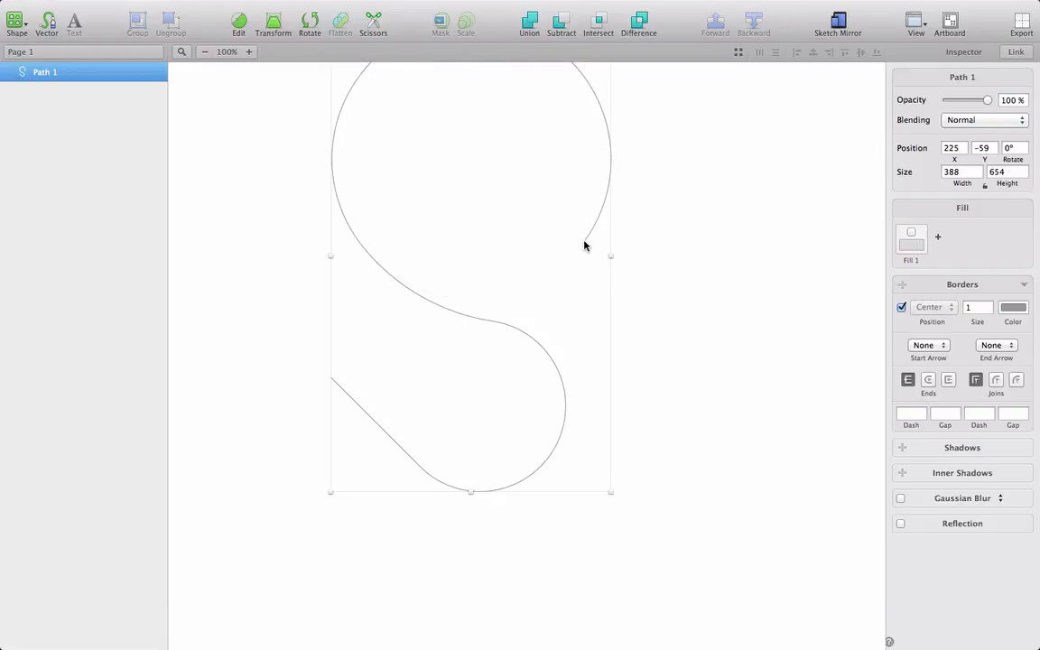
Step: Delete the S-shaped path from the page
{"action": "scroll", "coordinate": [650, 336], "scroll_direction": "up", "scroll_amount": 4}
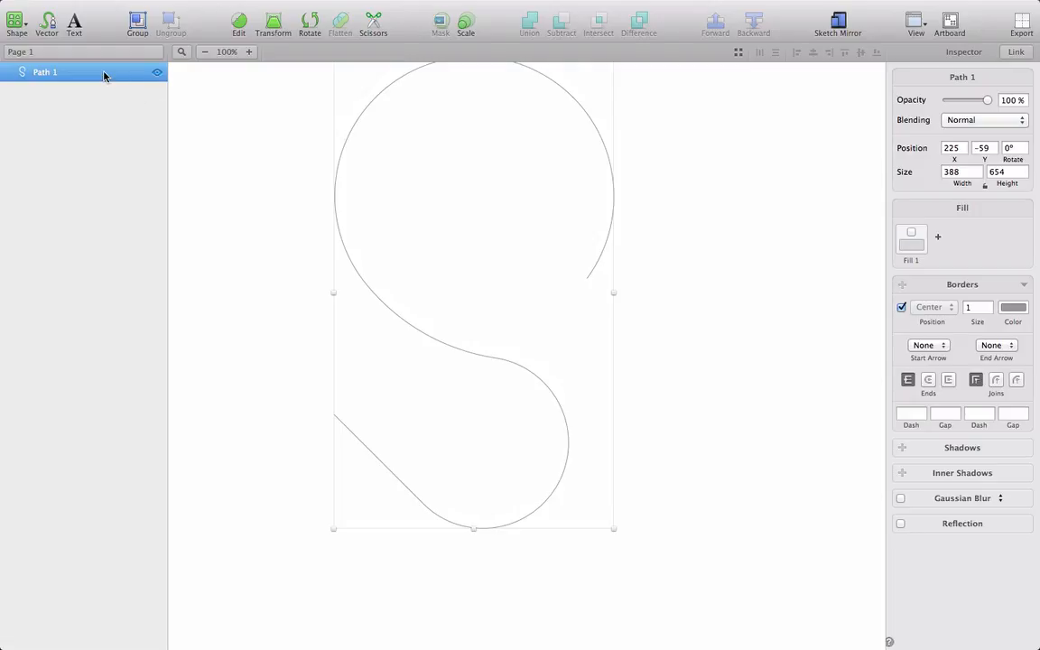
{"action": "key", "text": "Delete"}
{"action": "key", "text": "r"}
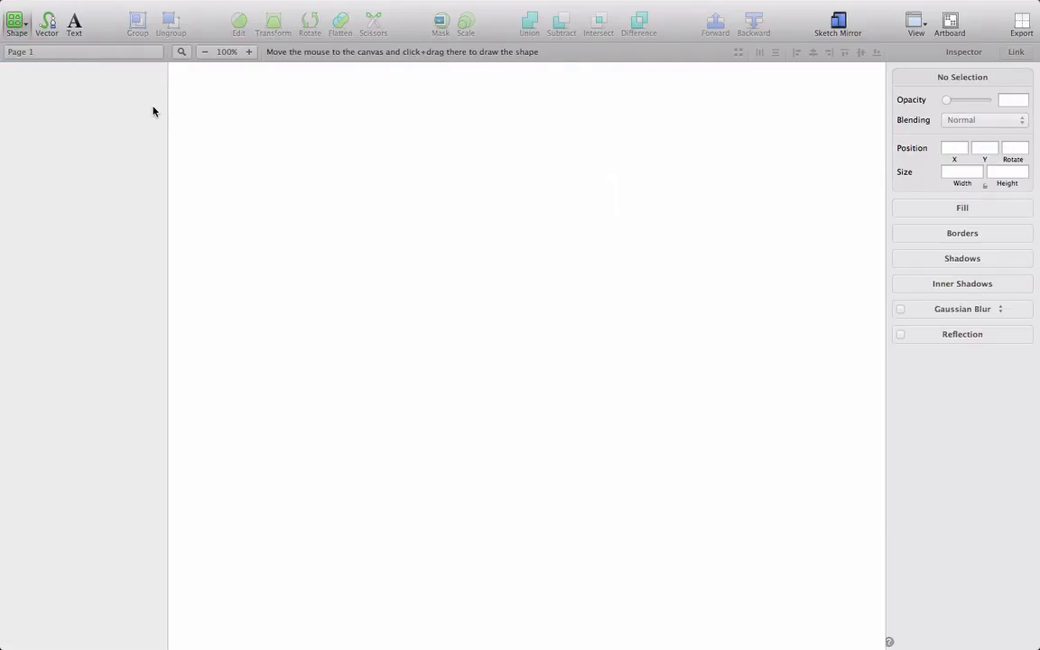
{"action": "key", "text": "Escape"}
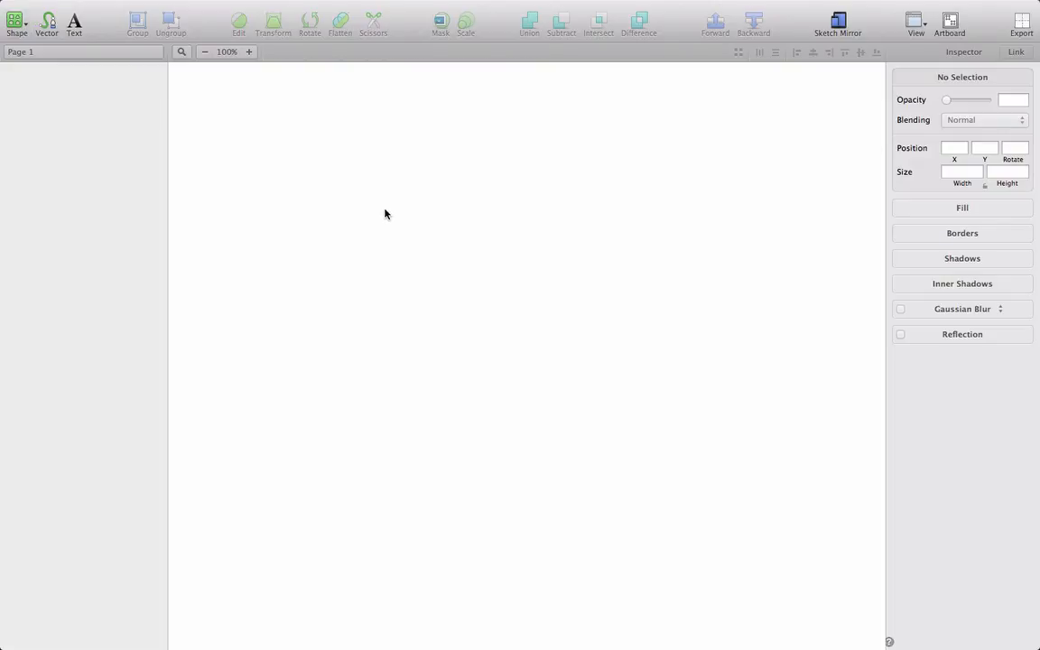
Step: Draw a circle 237 px in diameter on the canvas and convert its top point to a straight corner point
{"action": "left_click_drag", "start_coordinate": [386, 209], "coordinate": [608, 420]}
{"action": "key", "text": "o"}
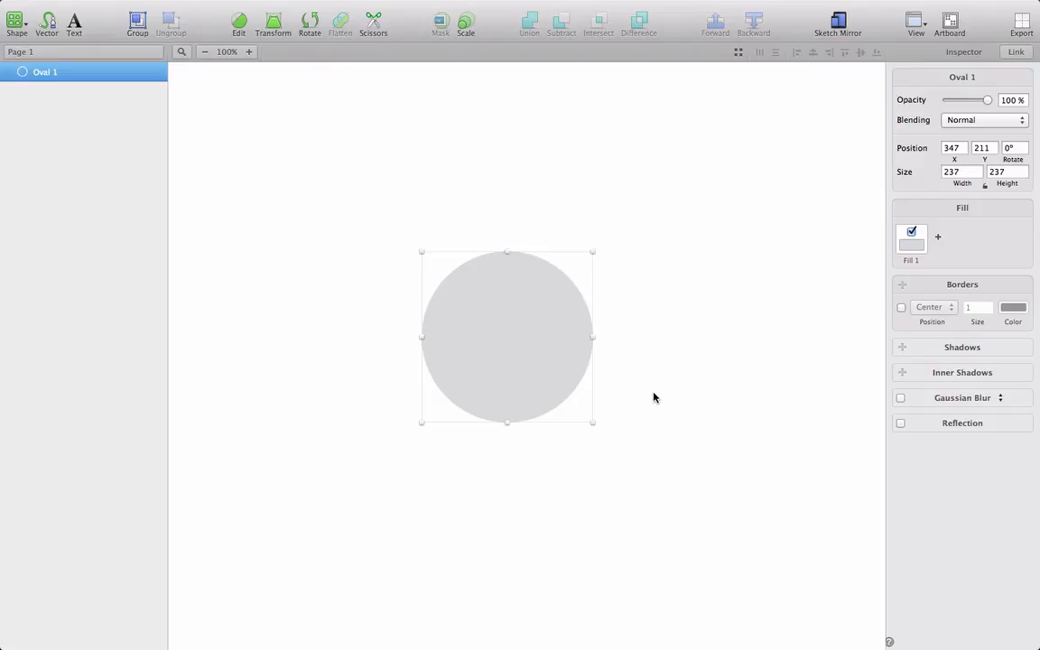
{"action": "key", "text": "Return"}
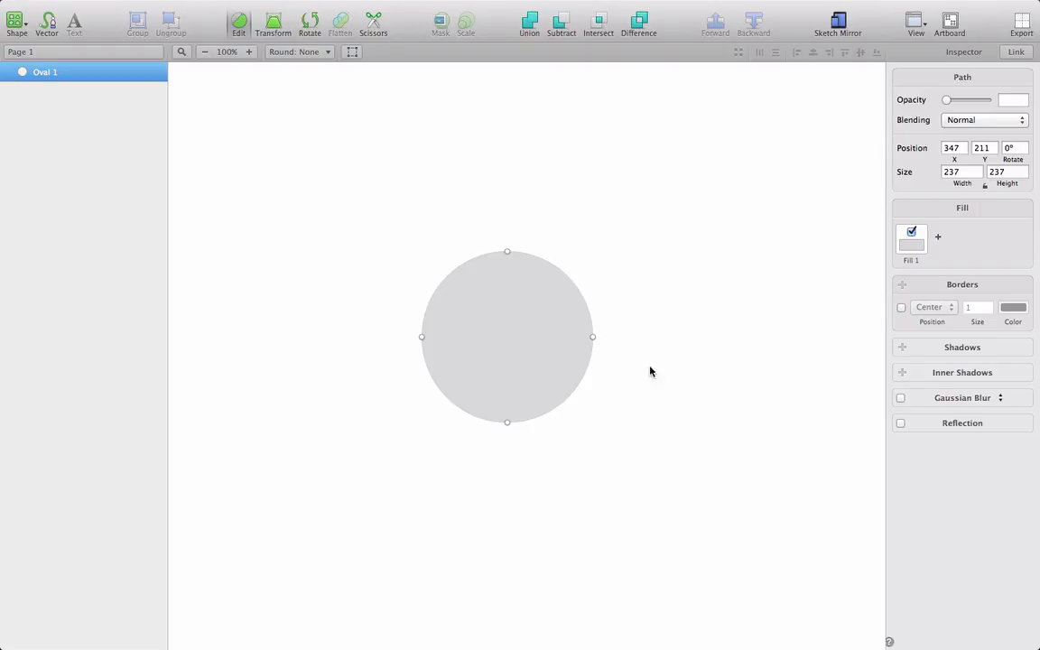
{"action": "left_click", "coordinate": [507, 252]}
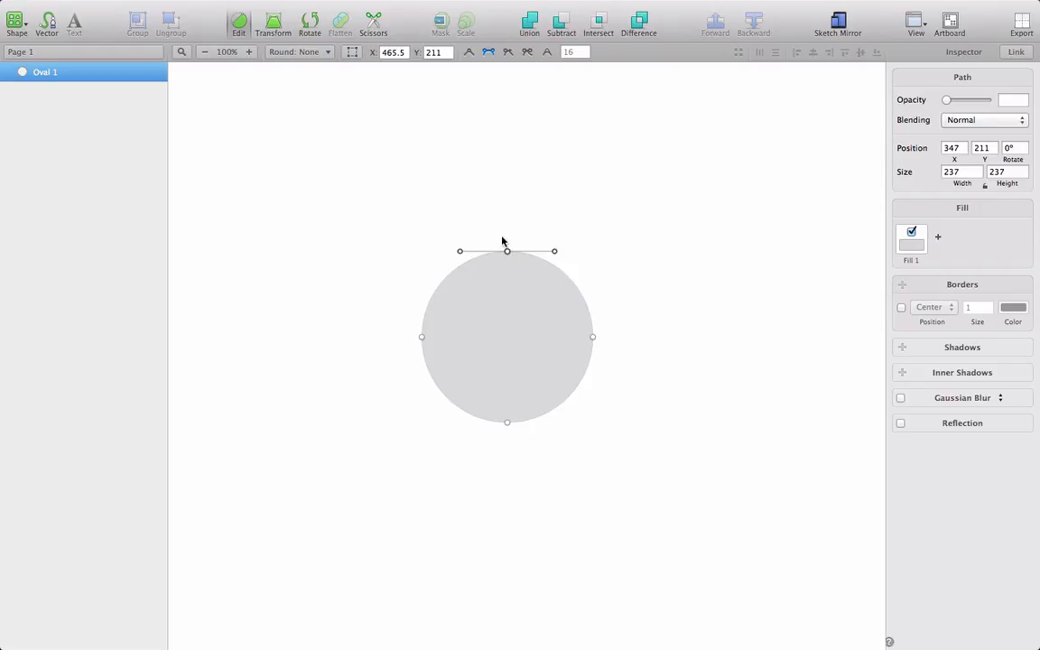
{"action": "left_click", "coordinate": [468, 53]}
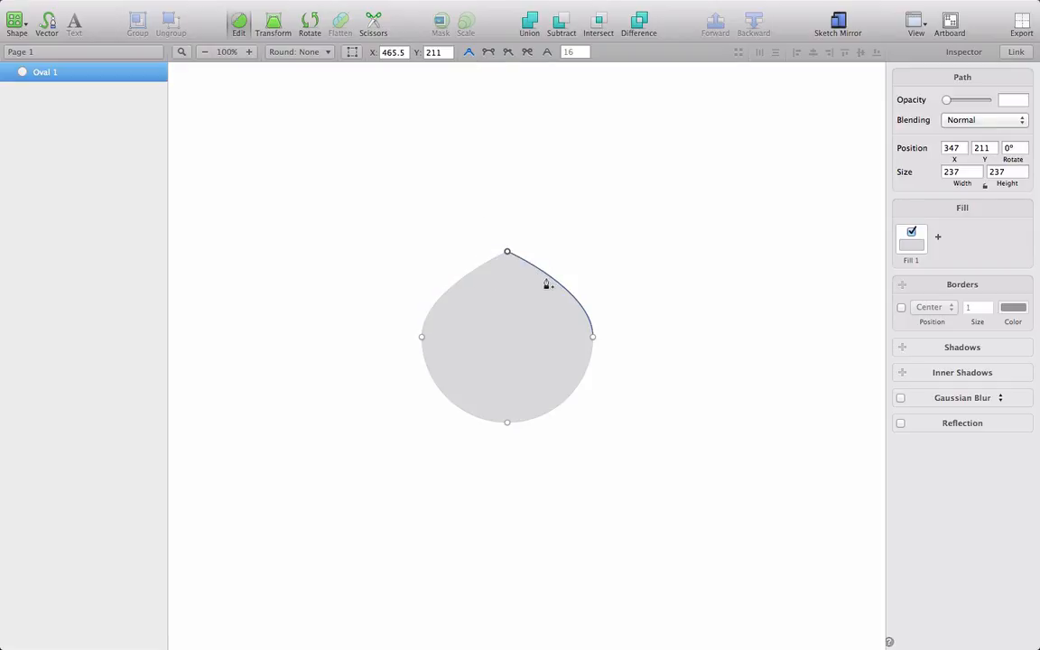
Step: Switch the circle's top point to mirrored handles, then make it asymmetric and shorten its right handle
{"action": "left_click", "coordinate": [488, 53]}
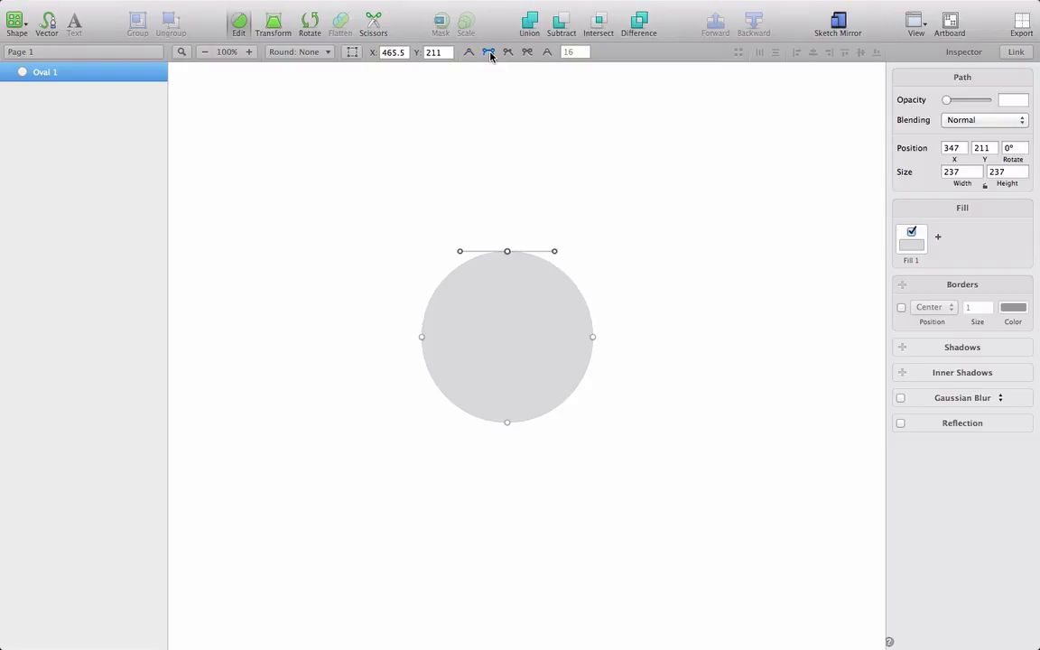
{"action": "left_click", "coordinate": [555, 252]}
{"action": "mouse_move", "coordinate": [554, 255]}
{"action": "left_mouse_down"}
{"action": "mouse_move", "coordinate": [626, 250]}
{"action": "mouse_move", "coordinate": [517, 270]}
{"action": "mouse_move", "coordinate": [538, 247]}
{"action": "mouse_move", "coordinate": [554, 182]}
{"action": "mouse_move", "coordinate": [549, 257]}
{"action": "mouse_move", "coordinate": [519, 287]}
{"action": "mouse_move", "coordinate": [499, 281]}
{"action": "mouse_move", "coordinate": [605, 256]}
{"action": "mouse_move", "coordinate": [564, 245]}
{"action": "mouse_move", "coordinate": [554, 183]}
{"action": "mouse_move", "coordinate": [554, 256]}
{"action": "left_mouse_up"}
{"action": "left_click_drag", "start_coordinate": [555, 253], "coordinate": [524, 258]}
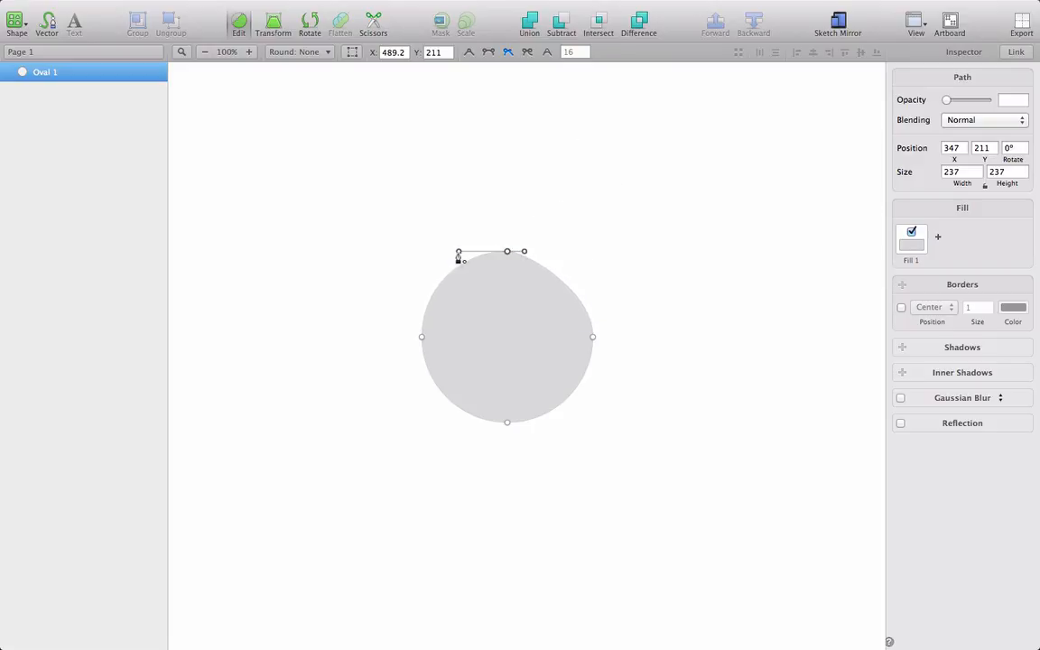
Step: Lengthen the top point's left handle, then disconnect the handles and swing the right one upward and the left one down inside the shape
{"action": "left_click_drag", "start_coordinate": [460, 257], "coordinate": [395, 257]}
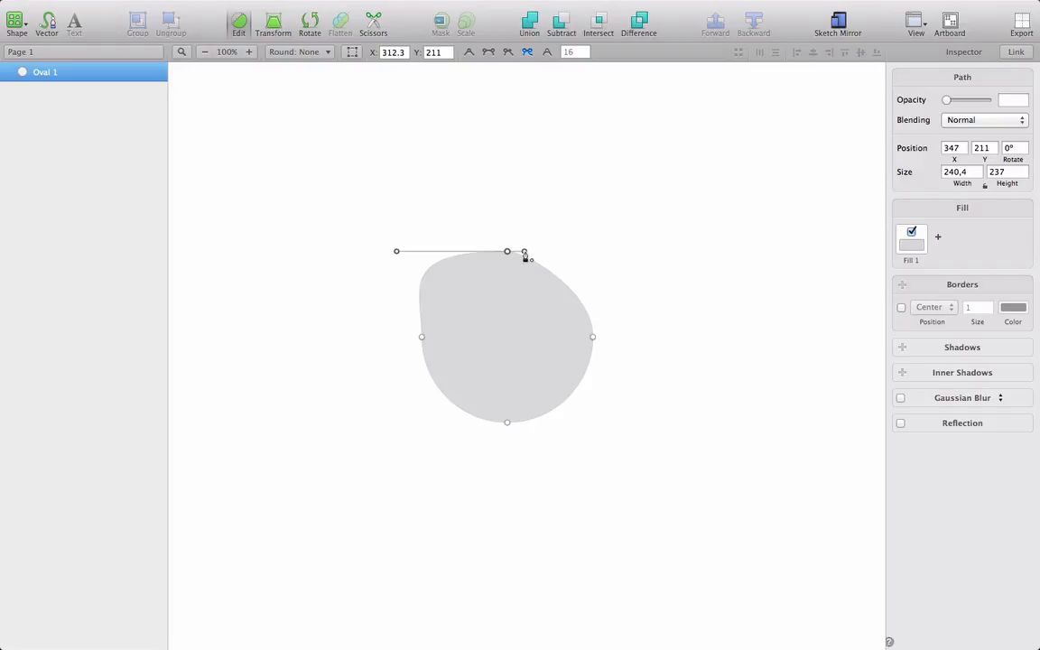
{"action": "left_click_drag", "start_coordinate": [525, 254], "coordinate": [527, 145]}
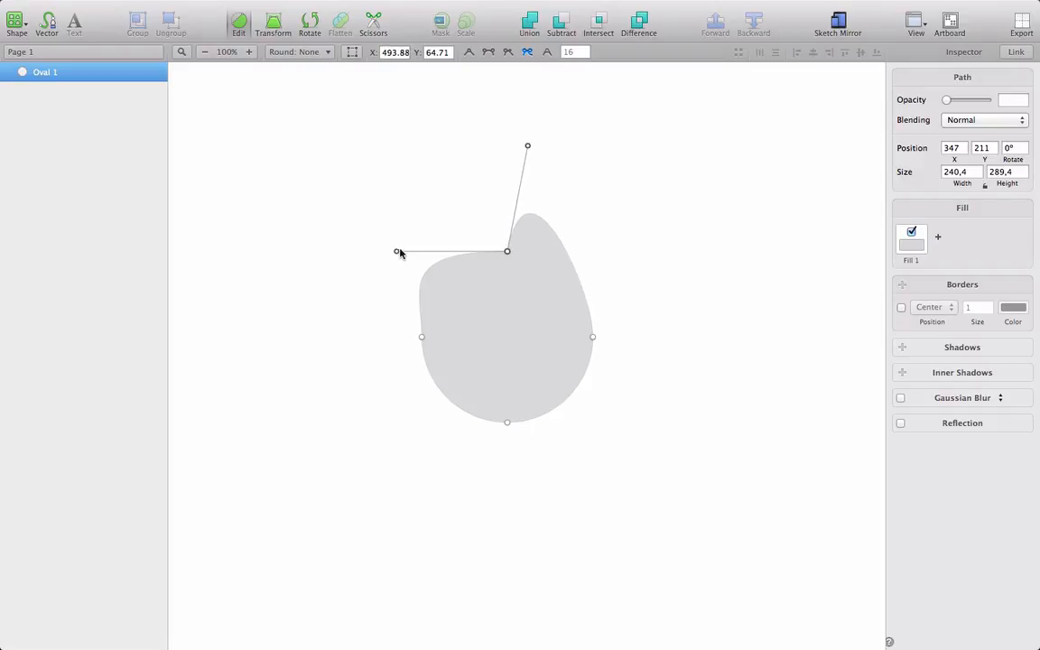
{"action": "left_click_drag", "start_coordinate": [397, 255], "coordinate": [525, 356]}
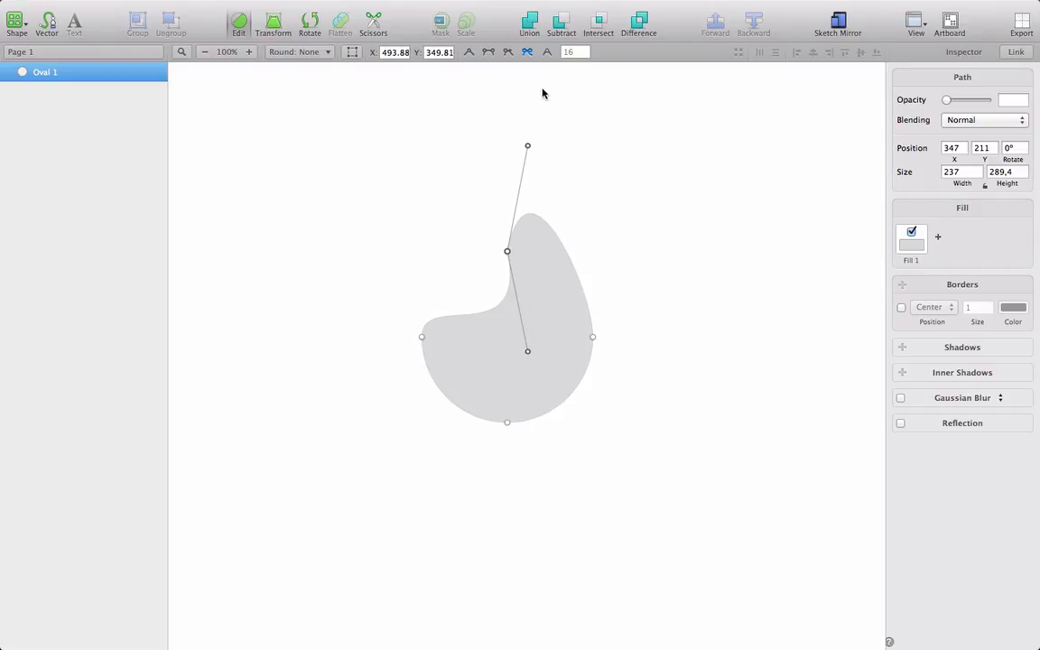
Step: Convert the top point to a rounded corner and vary its radius from 60 to 90, then down to 50
{"action": "left_click", "coordinate": [546, 53]}
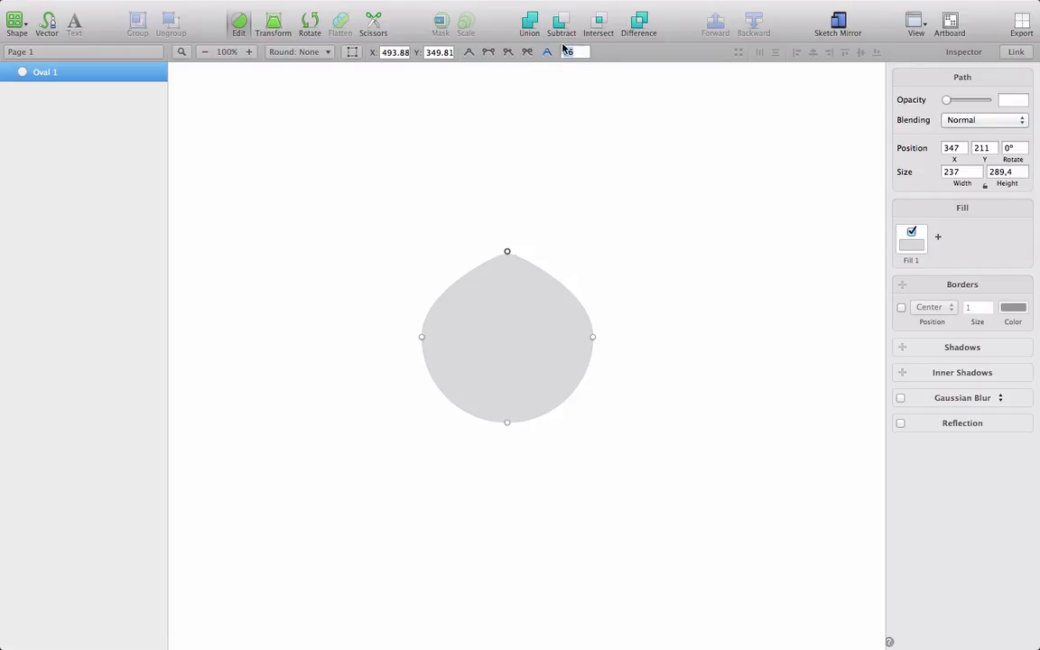
{"action": "type", "text": "60"}
{"action": "key", "text": "Return"}
{"action": "key", "text": "shift+Up"}
{"action": "key", "text": "shift+Up"}
{"action": "key", "text": "shift+Up"}
{"action": "key", "text": "shift+Up"}
{"action": "key", "text": "shift+Up"}
{"action": "key", "text": "shift+Up"}
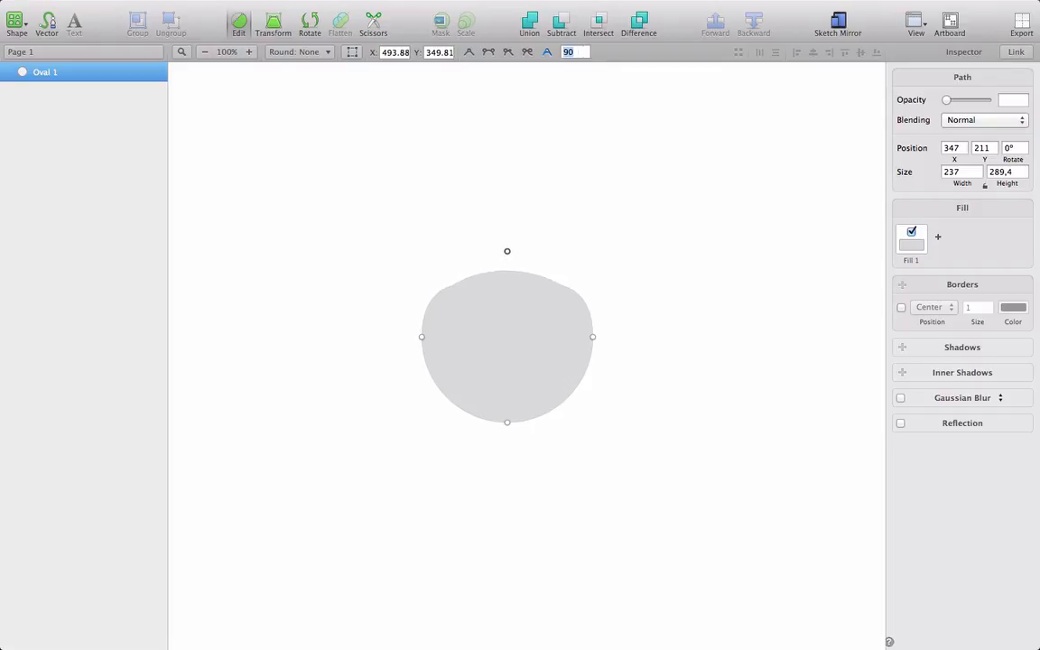
{"action": "key", "text": "shift+Down"}
{"action": "key", "text": "shift+Down"}
{"action": "key", "text": "shift+Down"}
{"action": "key", "text": "shift+Down"}
{"action": "key", "text": "shift+Down"}
{"action": "key", "text": "shift+Down"}
{"action": "key", "text": "shift+Down"}
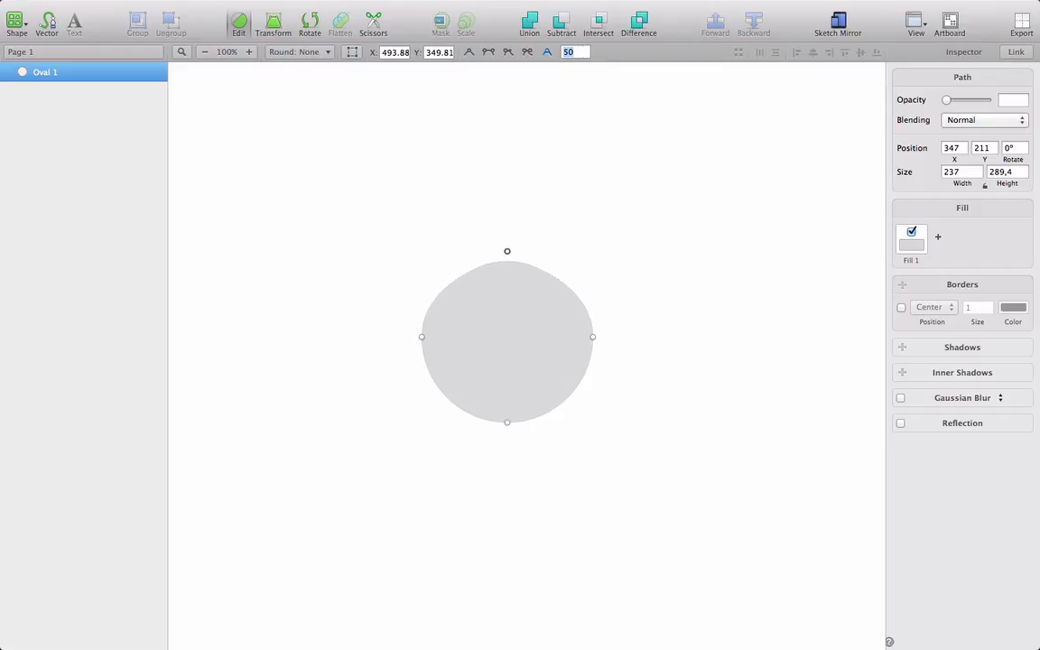
Step: Delete the reshaped circle and draw a new circle 263 px in diameter
{"action": "left_click", "coordinate": [677, 316]}
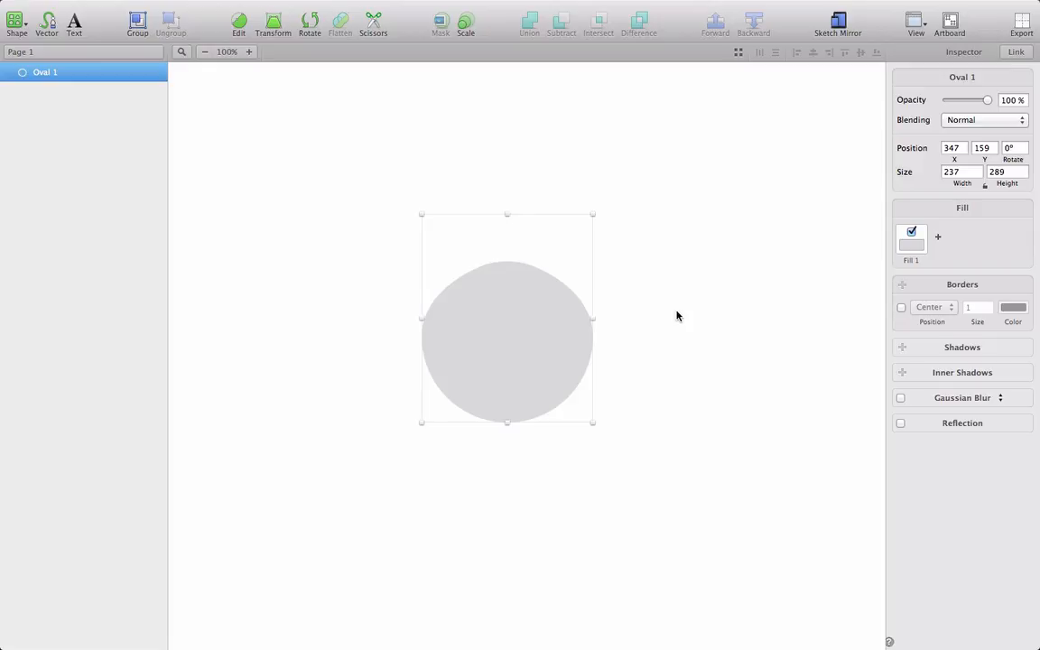
{"action": "key", "text": "Delete"}
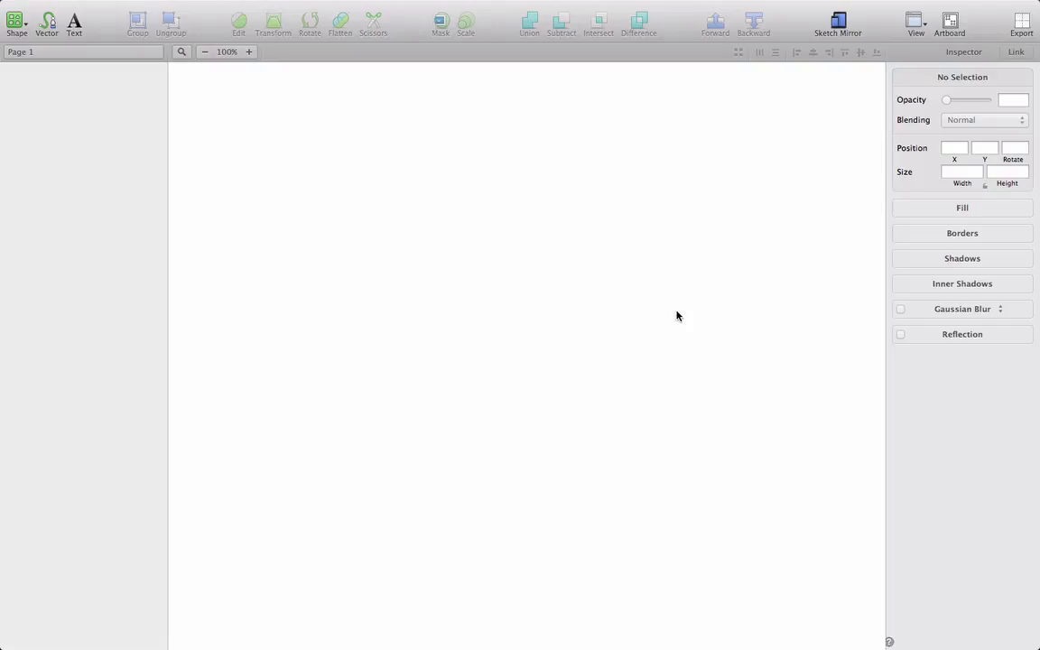
{"action": "key", "text": "o"}
{"action": "left_click_drag", "start_coordinate": [407, 259], "coordinate": [613, 453]}
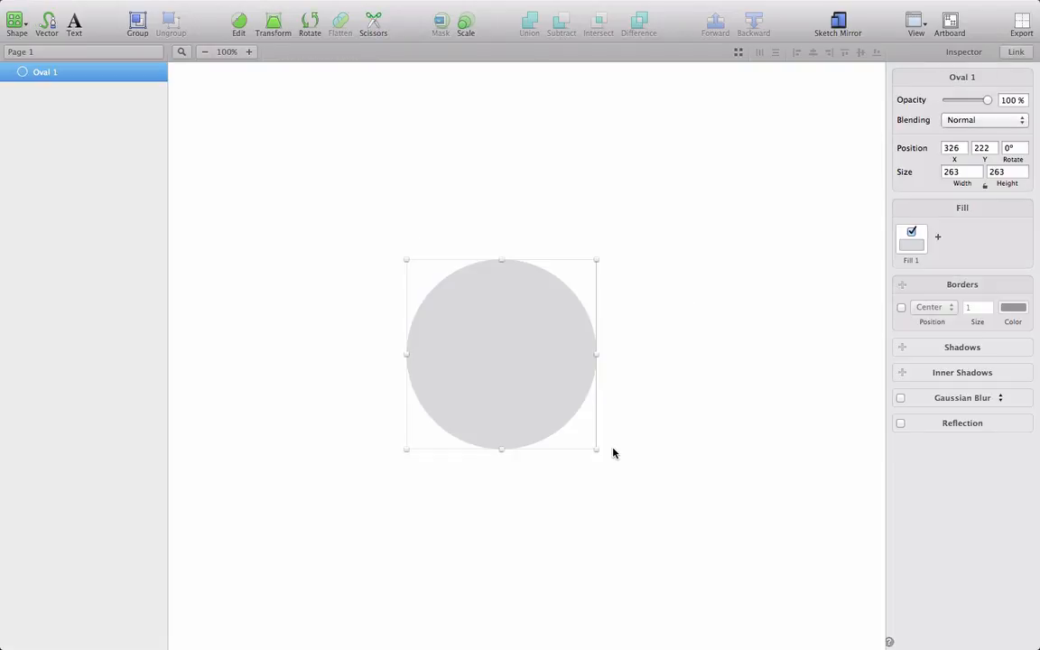
Step: Move the new circle's top point straight up to Y 162 to form an egg shape
{"action": "key", "text": "Return"}
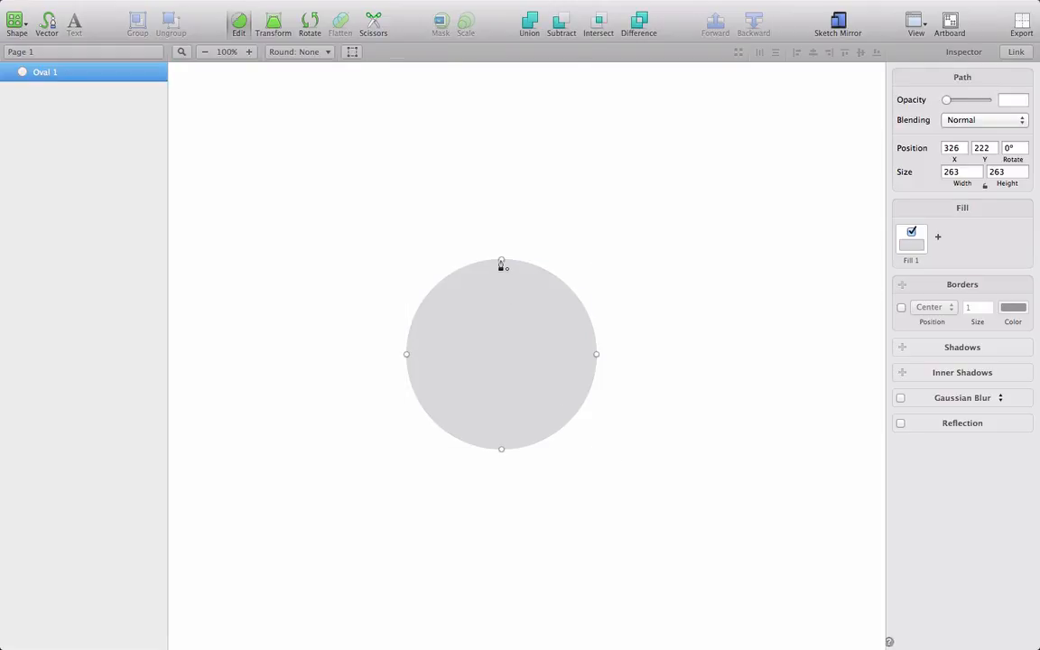
{"action": "left_click", "coordinate": [501, 260]}
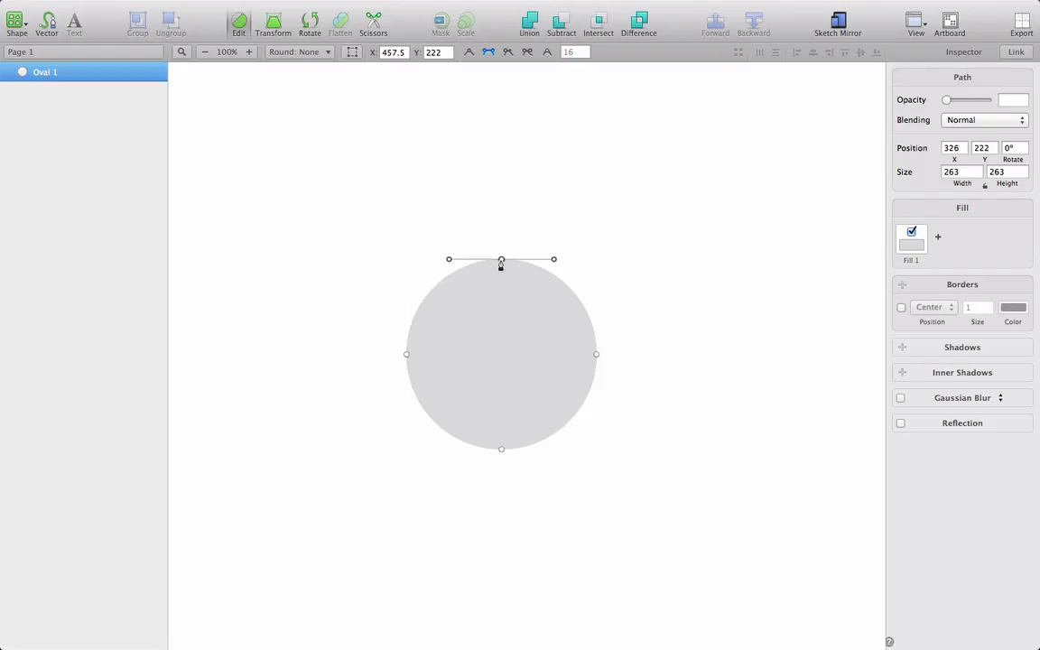
{"action": "key", "text": "shift+Up"}
{"action": "key", "text": "shift+Up"}
{"action": "key", "text": "shift+Up"}
{"action": "key", "text": "shift+Up"}
{"action": "key", "text": "shift+Up"}
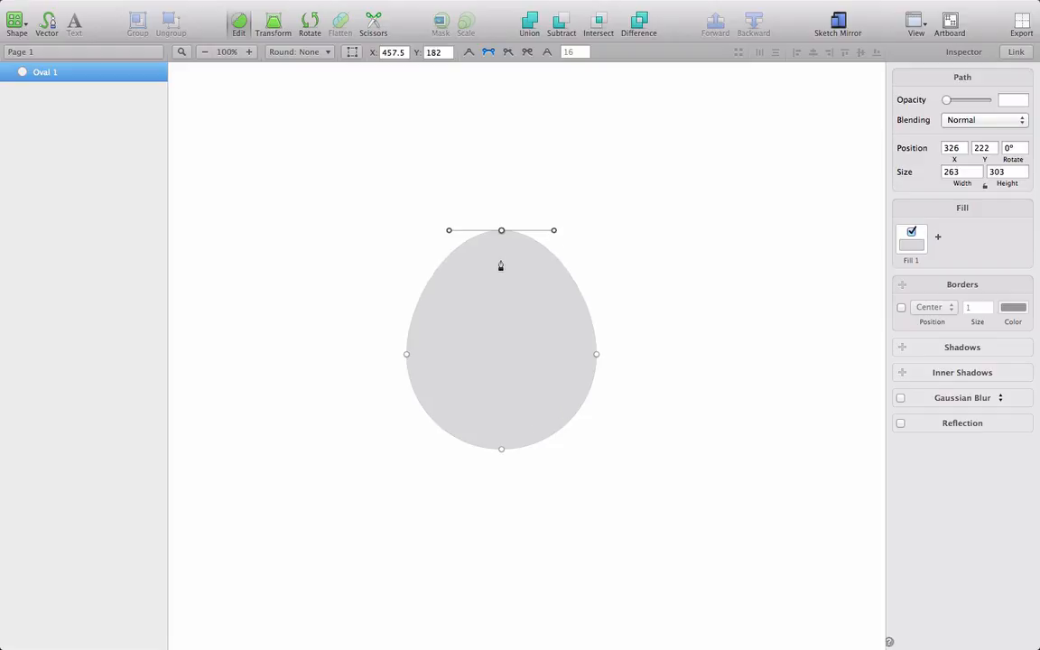
{"action": "key", "text": "shift+Up"}
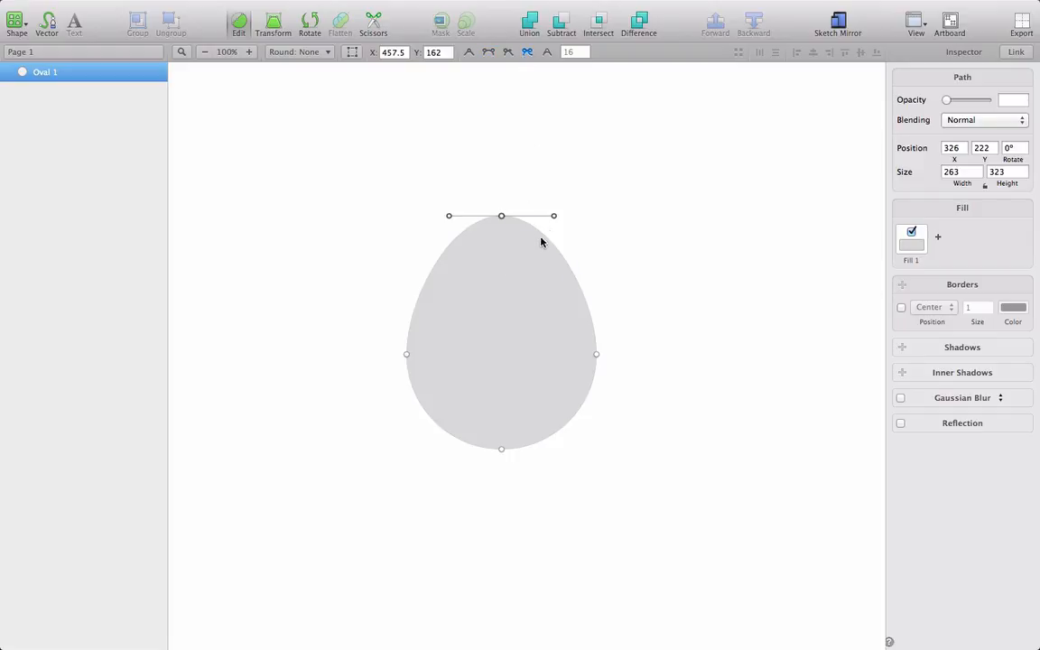
Step: Disconnect the top point's handles and lower the right handle to Y 212
{"action": "left_click", "coordinate": [553, 218]}
{"action": "key", "text": "shift+Down"}
{"action": "key", "text": "shift+Down"}
{"action": "key", "text": "shift+Down"}
{"action": "key", "text": "shift+Down"}
{"action": "key", "text": "shift+Down"}
Step: Lower the top point's left handle to Y 232 and shift it inward to X 414.87
{"action": "key", "text": "shift+Down"}
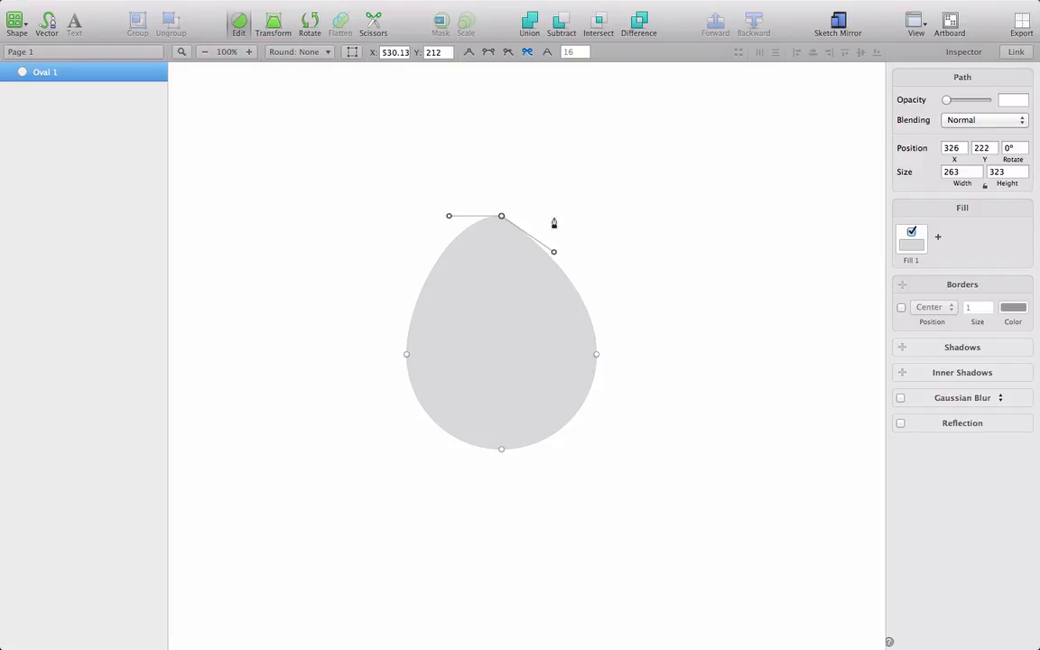
{"action": "left_click", "coordinate": [449, 217]}
{"action": "key", "text": "shift+Down"}
{"action": "key", "text": "shift+Down"}
{"action": "key", "text": "shift+Down"}
{"action": "key", "text": "shift+Down"}
{"action": "key", "text": "shift+Down"}
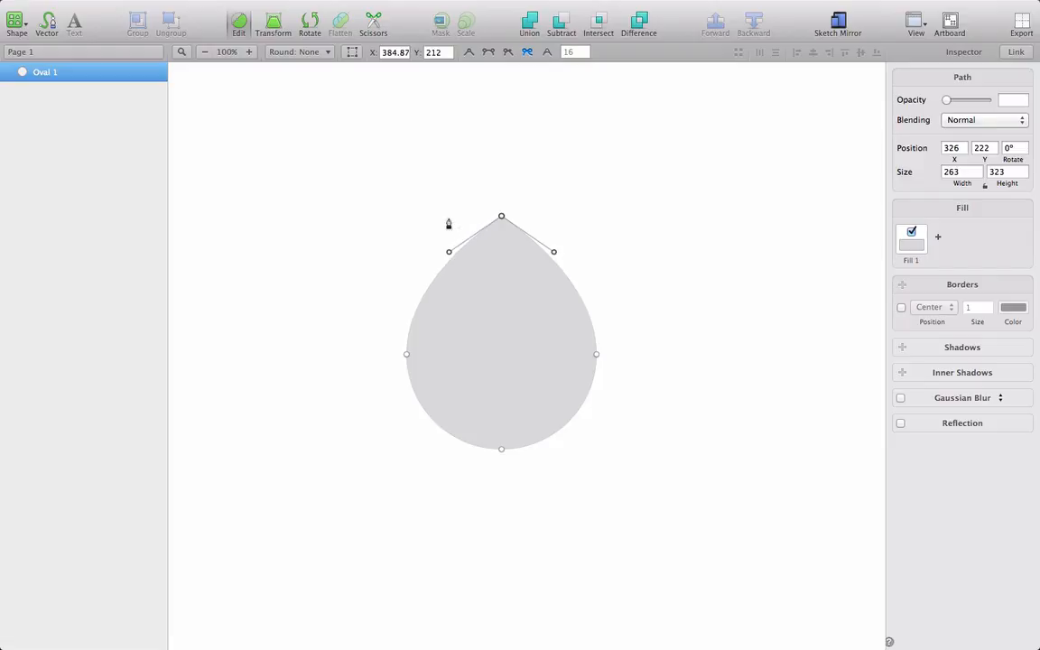
{"action": "key", "text": "shift+Down"}
{"action": "key", "text": "shift+Down"}
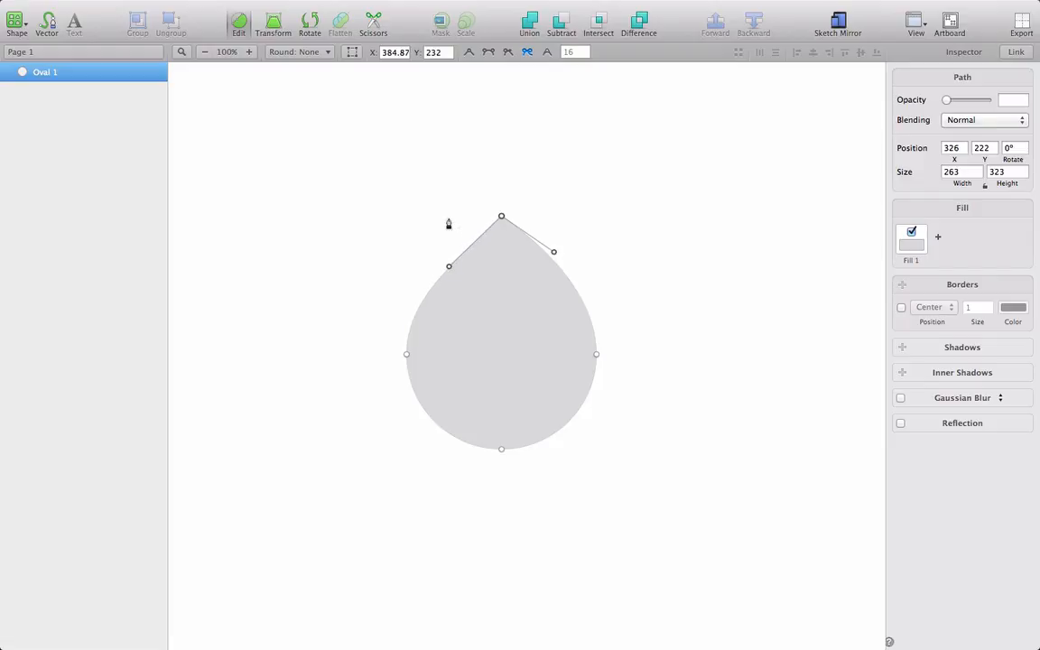
{"action": "key", "text": "shift+Right"}
{"action": "key", "text": "shift+Right"}
{"action": "key", "text": "shift+Right"}
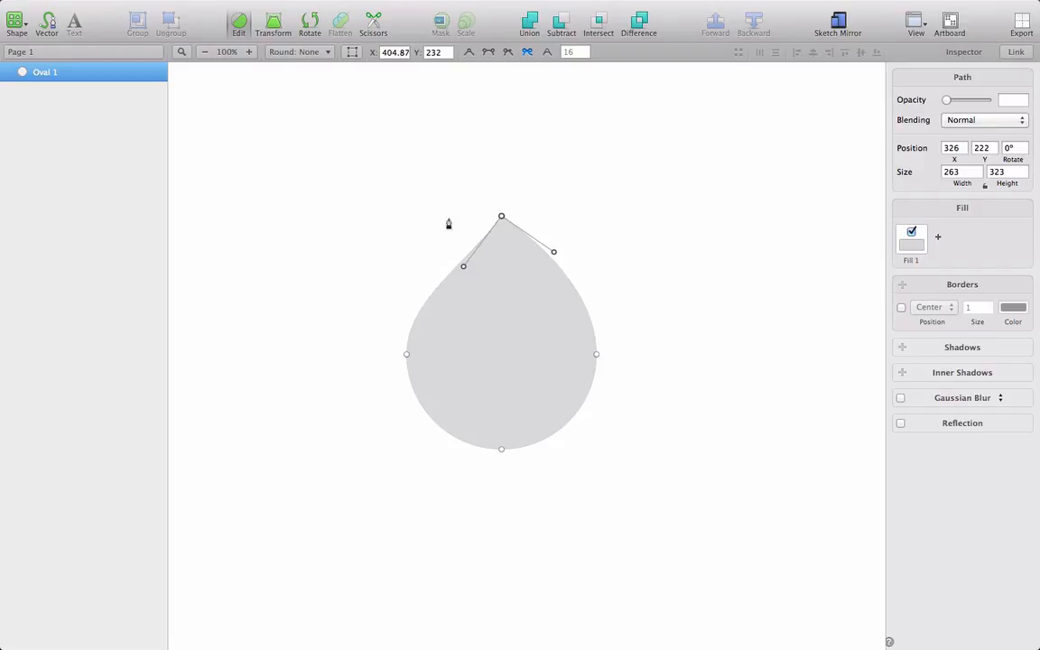
Step: Move the top point's right handle to X 500.13, Y 232 to mirror the left handle
{"action": "left_click_drag", "start_coordinate": [553, 252], "coordinate": [552, 259]}
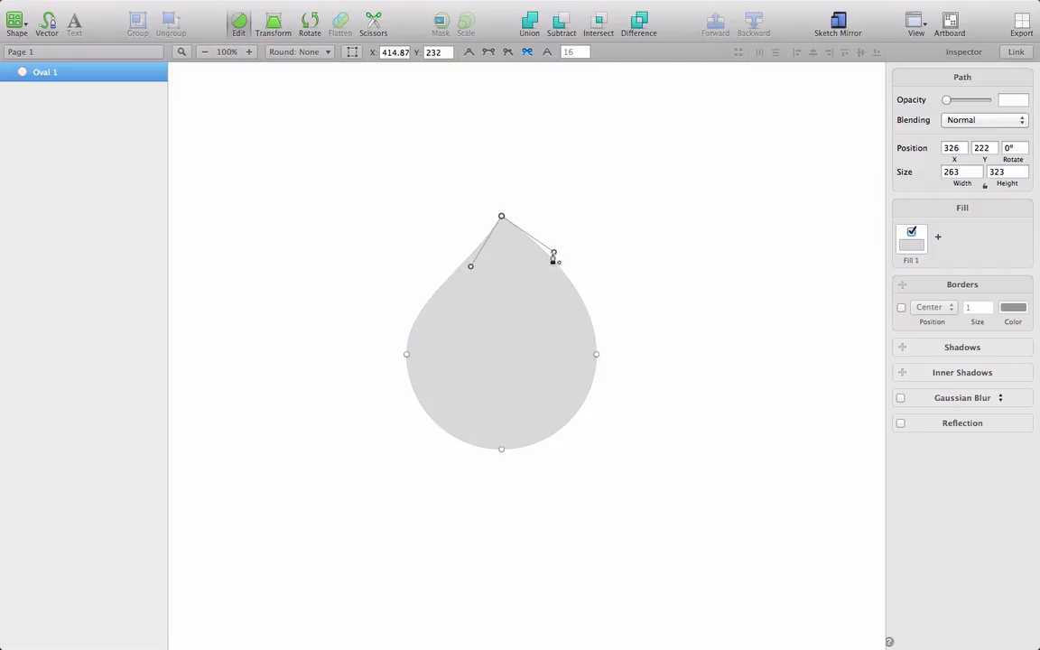
{"action": "key", "text": "shift+Down"}
{"action": "key", "text": "shift+Left"}
{"action": "key", "text": "shift+Left"}
{"action": "key", "text": "shift+Left"}
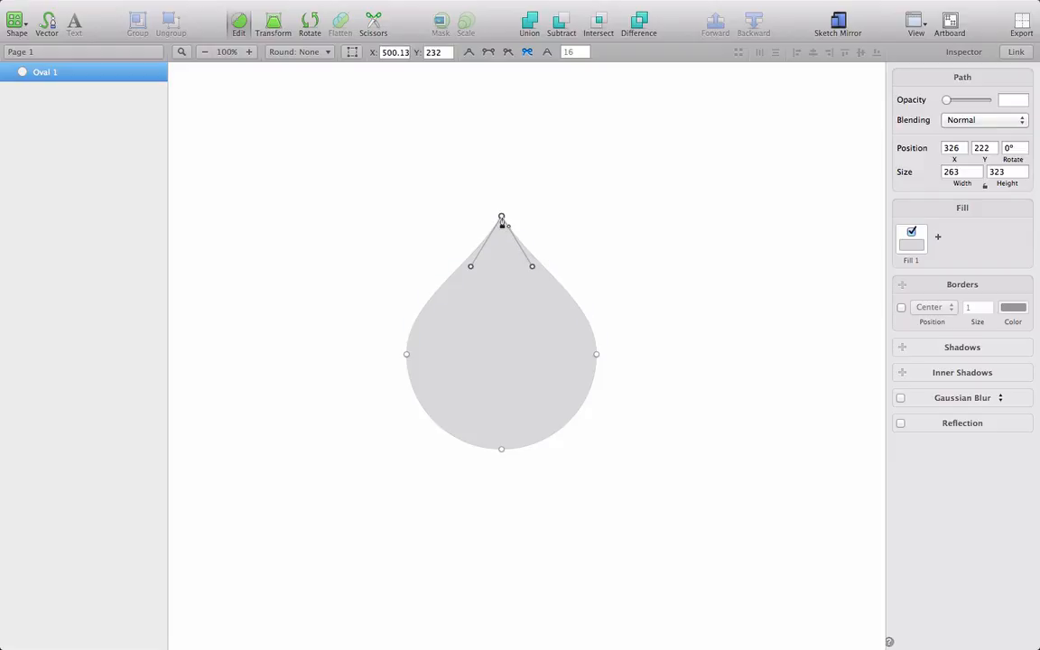
Step: Raise the drop's tip to Y 142 and lower both of its handles to Y 232
{"action": "left_click", "coordinate": [501, 218]}
{"action": "key", "text": "shift+Up"}
{"action": "key", "text": "shift+Up"}
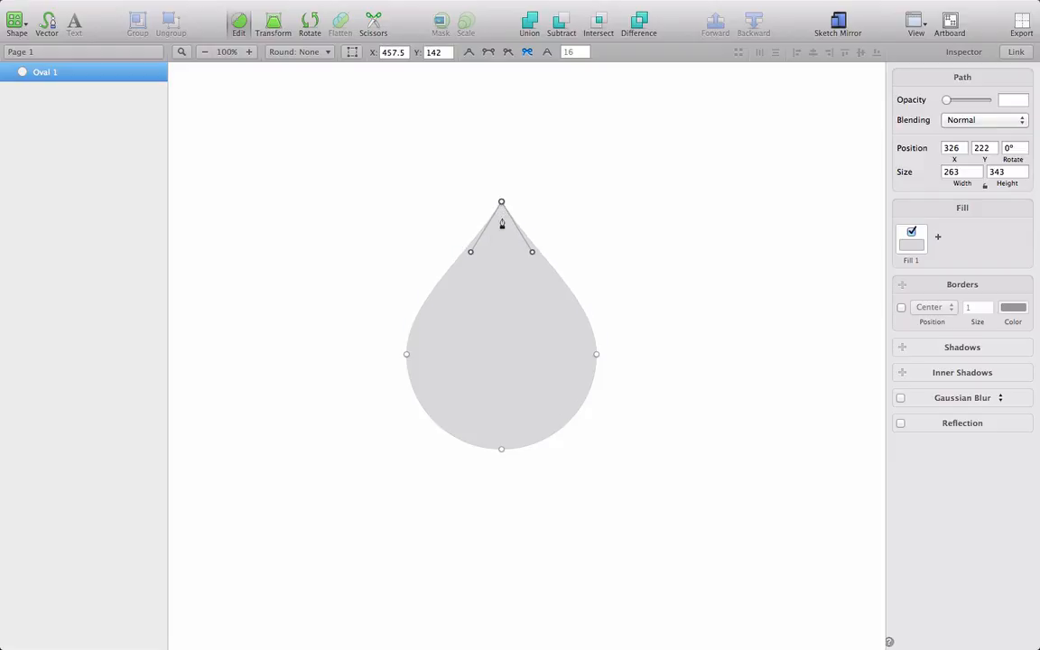
{"action": "left_click", "coordinate": [469, 257]}
{"action": "key", "text": "shift+Down"}
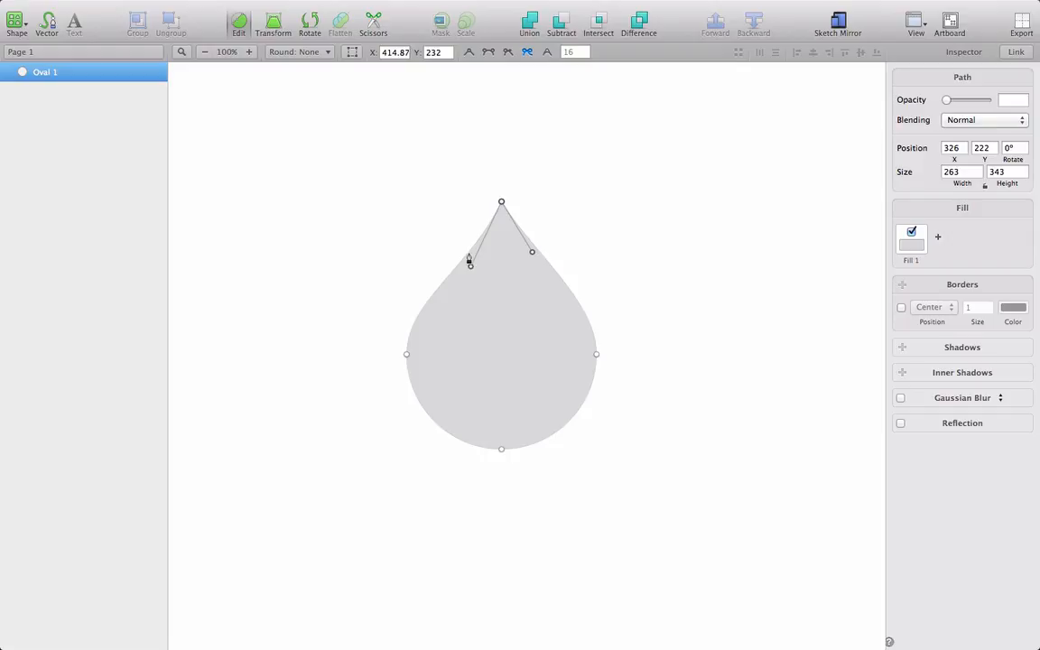
{"action": "left_click", "coordinate": [532, 254]}
{"action": "key", "text": "shift+Down"}
{"action": "key", "text": "shift+Down"}
Step: Raise the drop's tip to Y 112 and finish editing the shape
{"action": "left_click", "coordinate": [502, 203]}
{"action": "key", "text": "shift+Up"}
{"action": "key", "text": "shift+Up"}
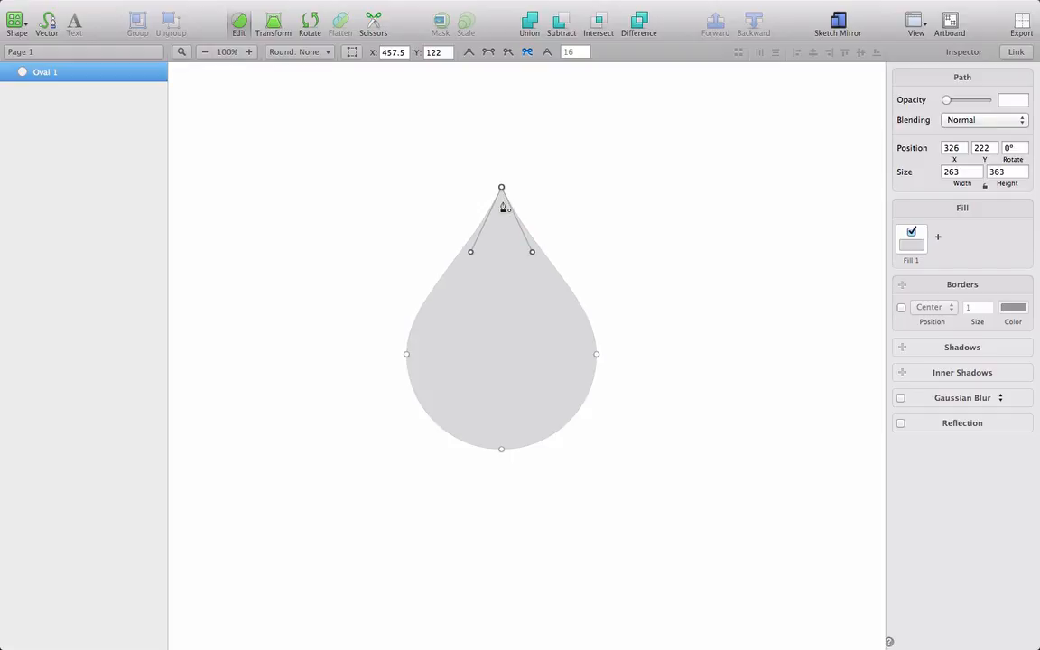
{"action": "key", "text": "shift+Up"}
{"action": "left_click", "coordinate": [712, 287]}
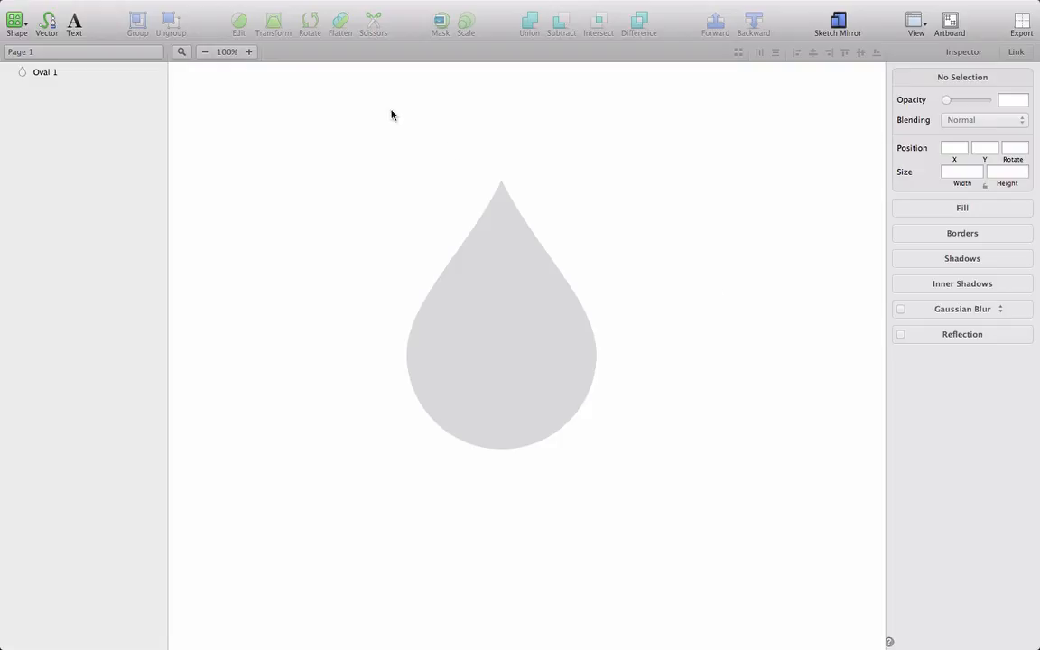
Step: Examine where the Scissors tool is offered among the toolbar customization items, then close the customization
{"action": "left_click", "coordinate": [509, 308]}
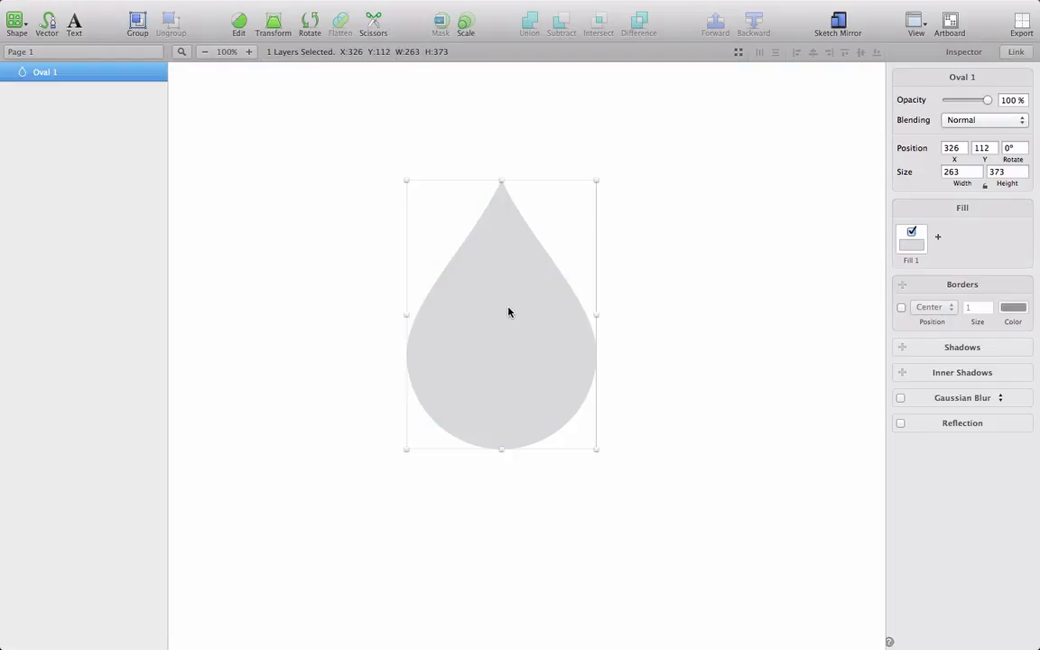
{"action": "right_click", "coordinate": [400, 31]}
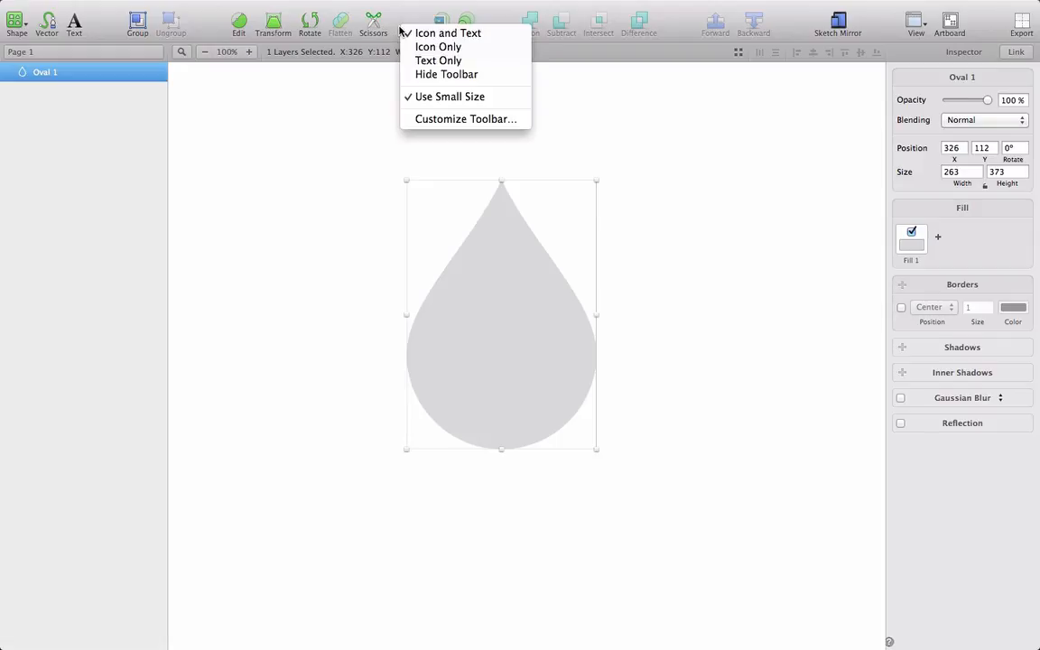
{"action": "left_click", "coordinate": [435, 120]}
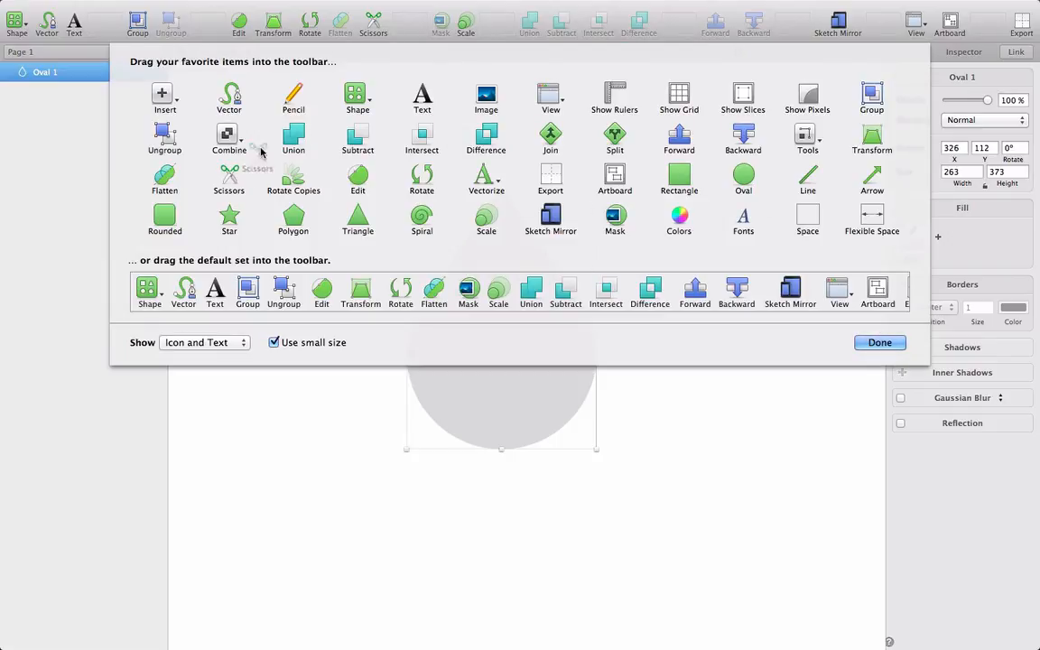
{"action": "mouse_move", "coordinate": [372, 22]}
{"action": "left_mouse_down"}
{"action": "mouse_move", "coordinate": [385, 36]}
{"action": "mouse_move", "coordinate": [370, 27]}
{"action": "mouse_move", "coordinate": [408, 22]}
{"action": "mouse_move", "coordinate": [365, 25]}
{"action": "left_mouse_up"}
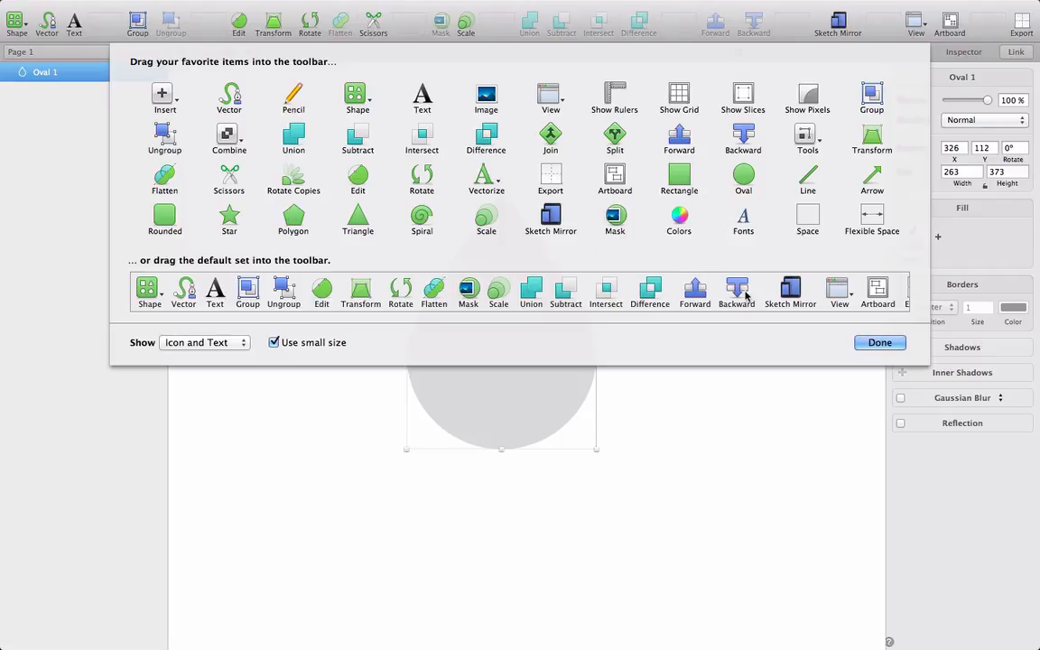
{"action": "left_click", "coordinate": [879, 342]}
Step: Delete the drop shape and draw a circle 236 px in diameter
{"action": "left_click", "coordinate": [733, 381]}
{"action": "left_click", "coordinate": [529, 339]}
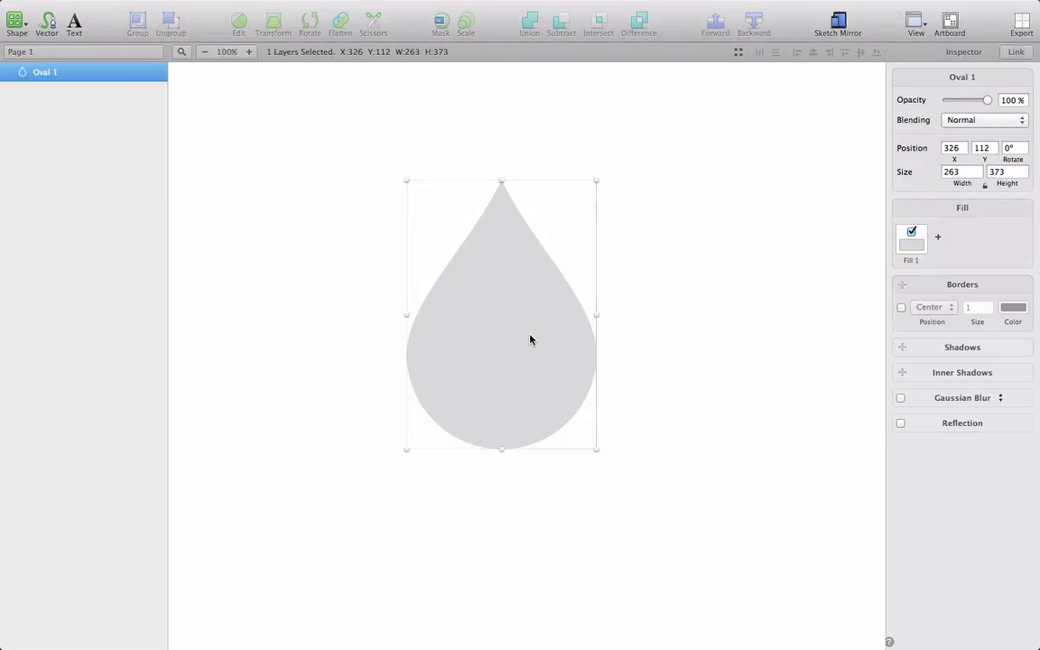
{"action": "key", "text": "Delete"}
{"action": "key", "text": "o"}
{"action": "left_click_drag", "start_coordinate": [391, 269], "coordinate": [582, 440]}
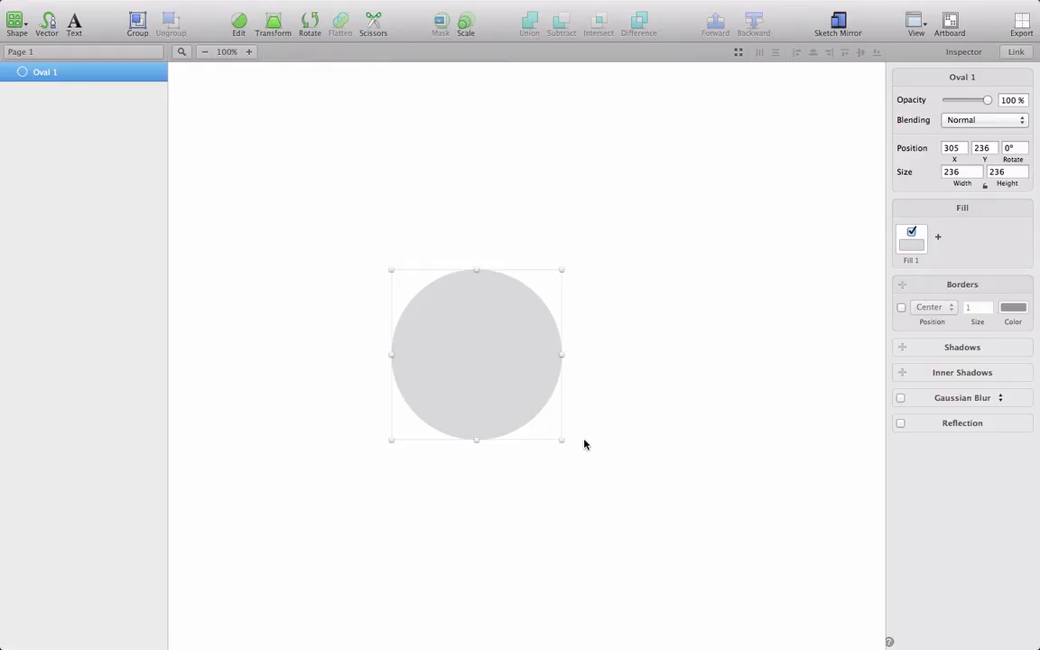
Step: Turn off the circle's fill and give it a centered border of size 11
{"action": "left_click", "coordinate": [911, 233]}
{"action": "left_click", "coordinate": [901, 308]}
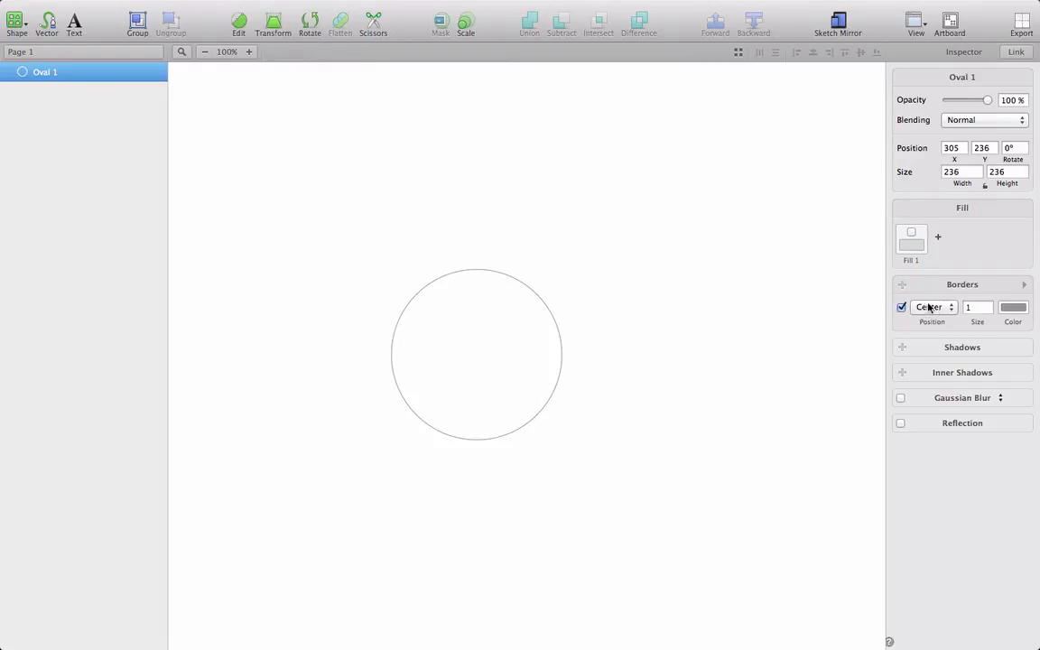
{"action": "left_click", "coordinate": [966, 312]}
{"action": "key", "text": "shift+Up"}
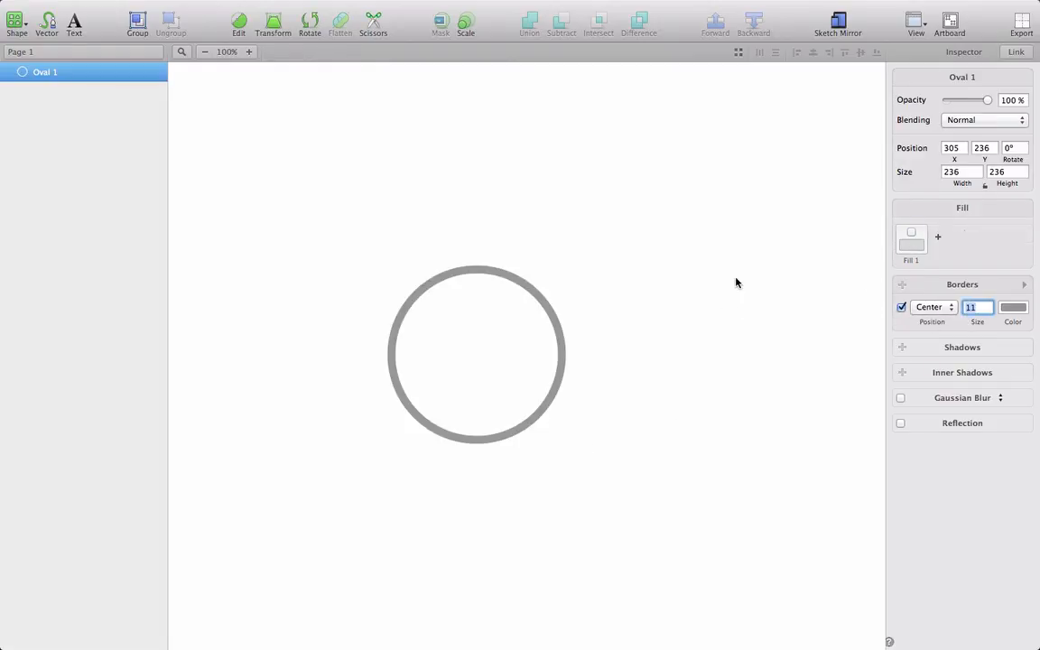
Step: Cut away the circle's upper-left and lower-right quarter arcs with the Scissors tool
{"action": "left_click", "coordinate": [734, 279]}
{"action": "left_click", "coordinate": [541, 300]}
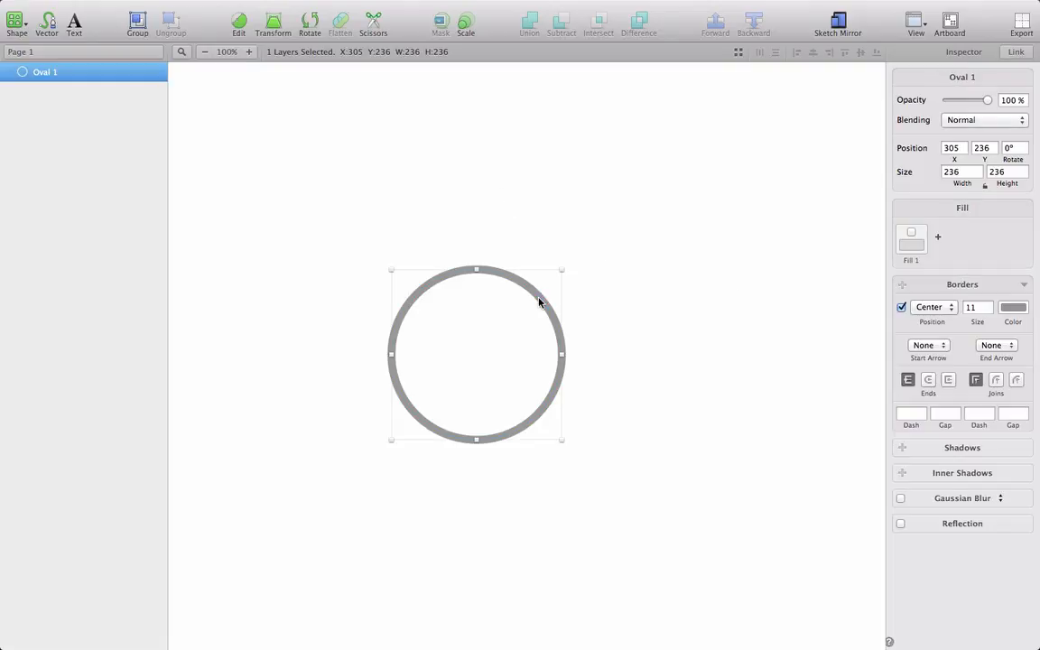
{"action": "double_click", "coordinate": [539, 301]}
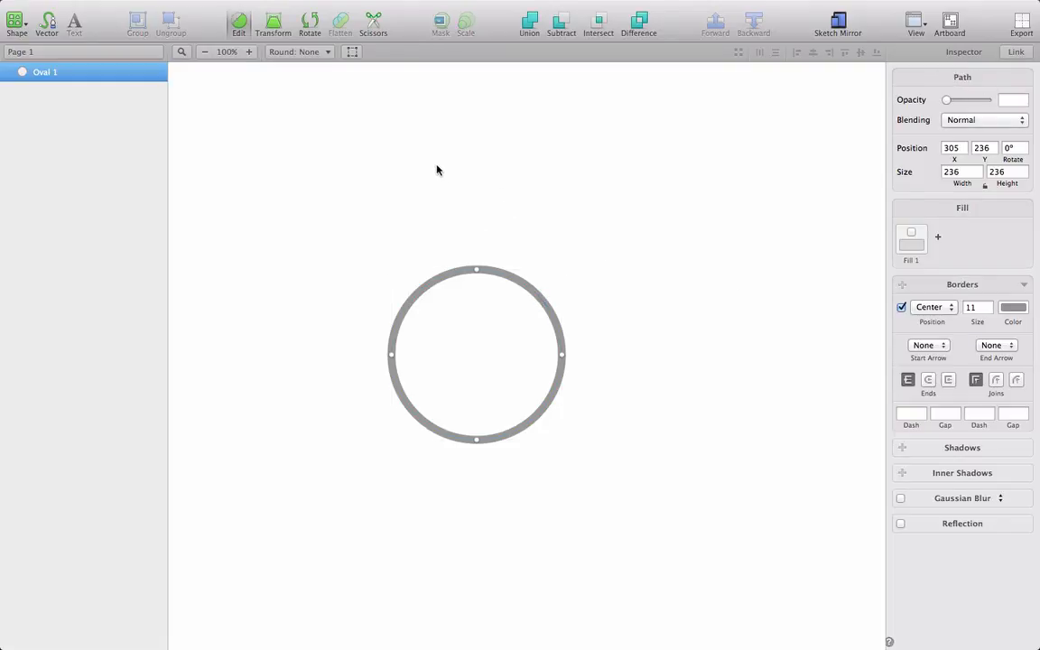
{"action": "left_click", "coordinate": [375, 25]}
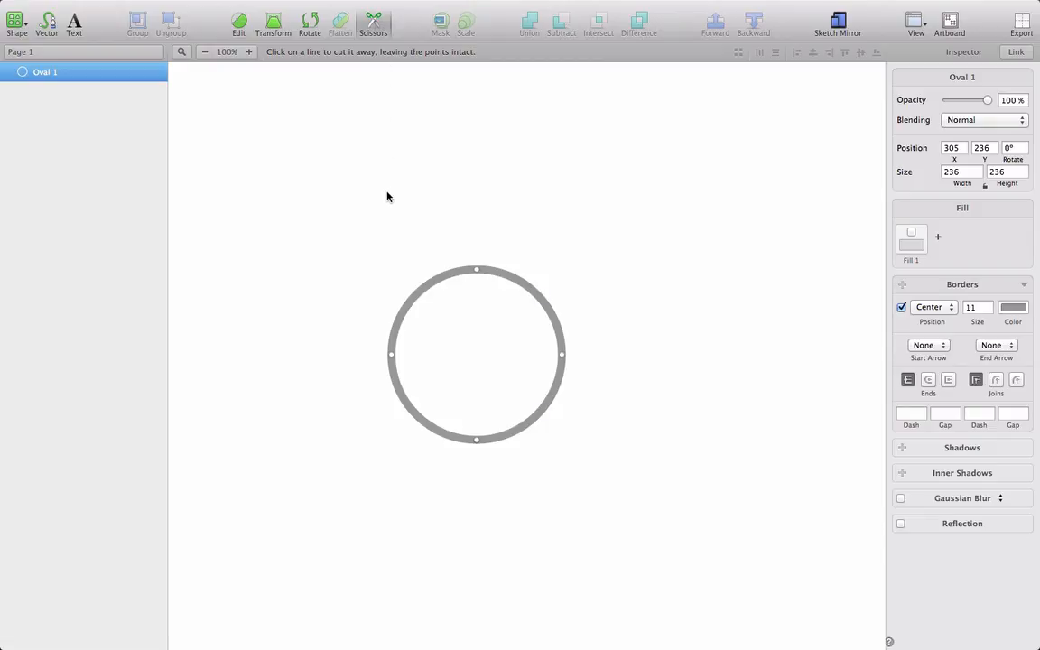
{"action": "left_click", "coordinate": [414, 298]}
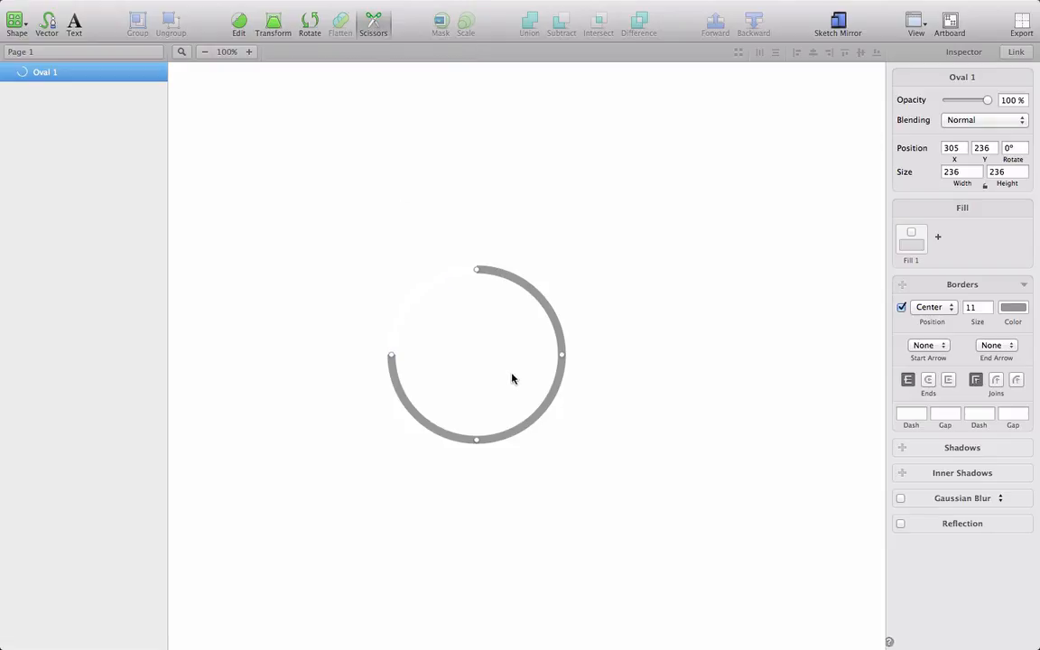
{"action": "left_click", "coordinate": [536, 418]}
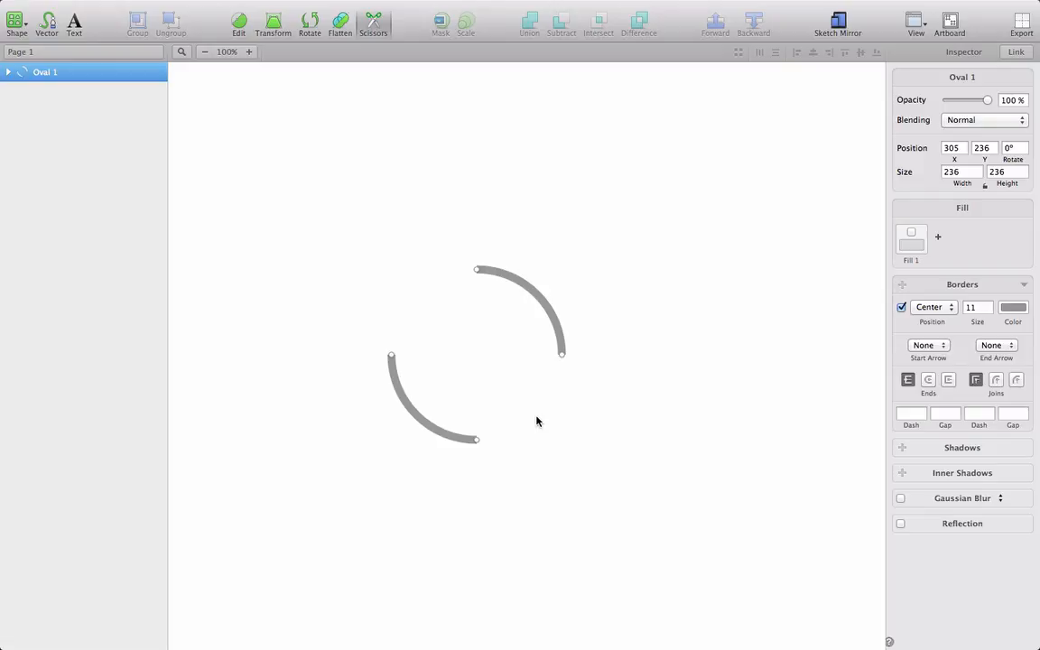
Step: Leave the Scissors tool and undo both arc cuts on the circle
{"action": "key", "text": "Escape"}
{"action": "key", "text": "super+z"}
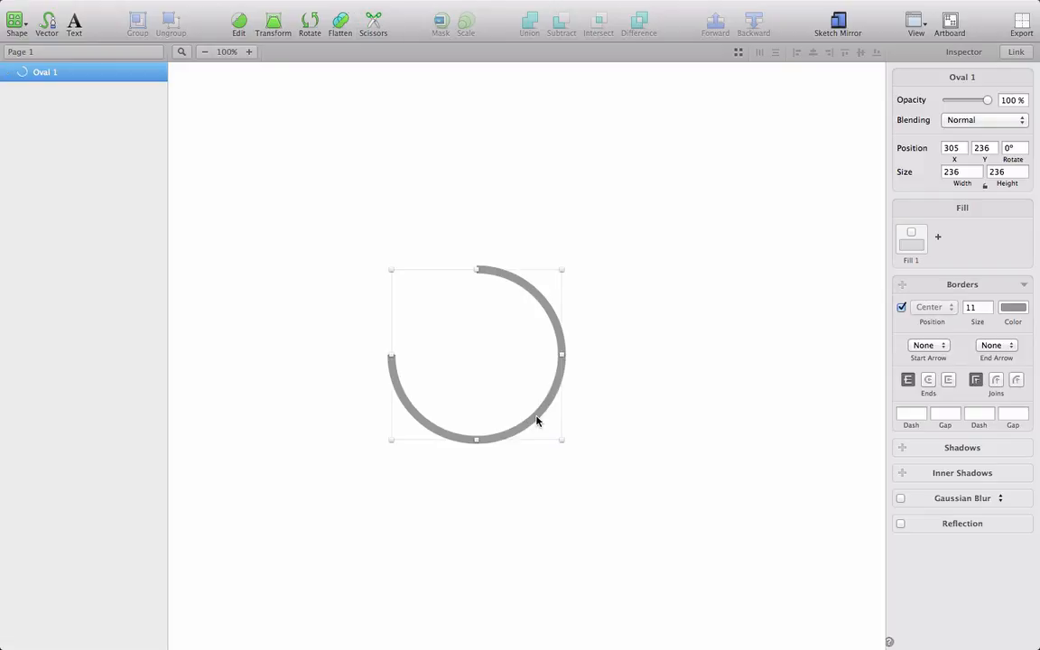
{"action": "key", "text": "super+z"}
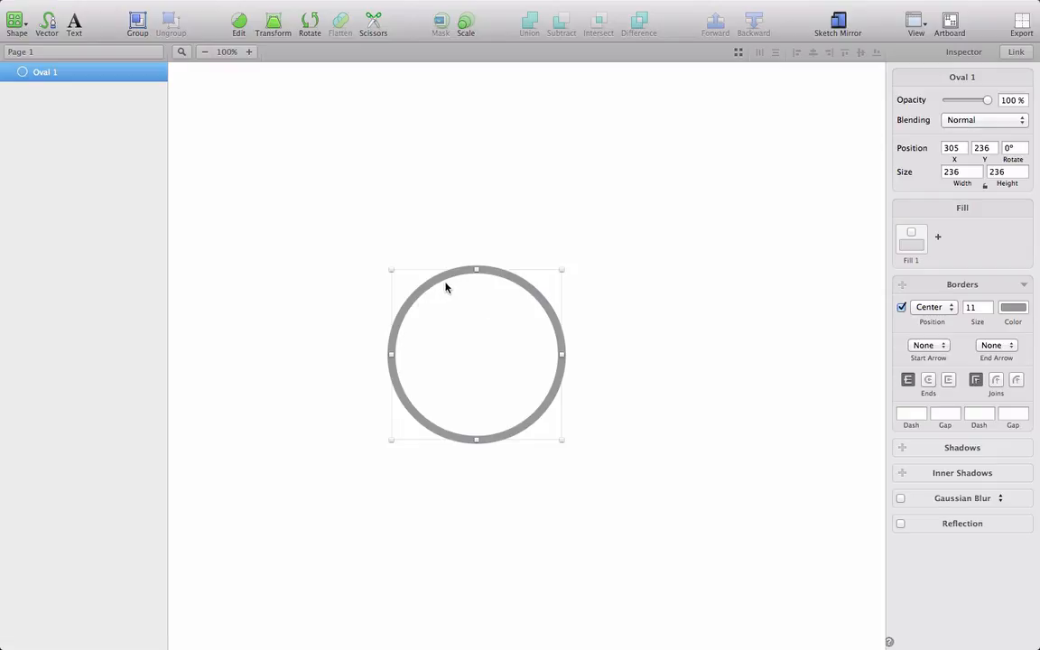
Step: Add a point on the circle's upper-left arc at about X 378, Y 245, and cut away the short segment between it and the top point
{"action": "key", "text": "Return"}
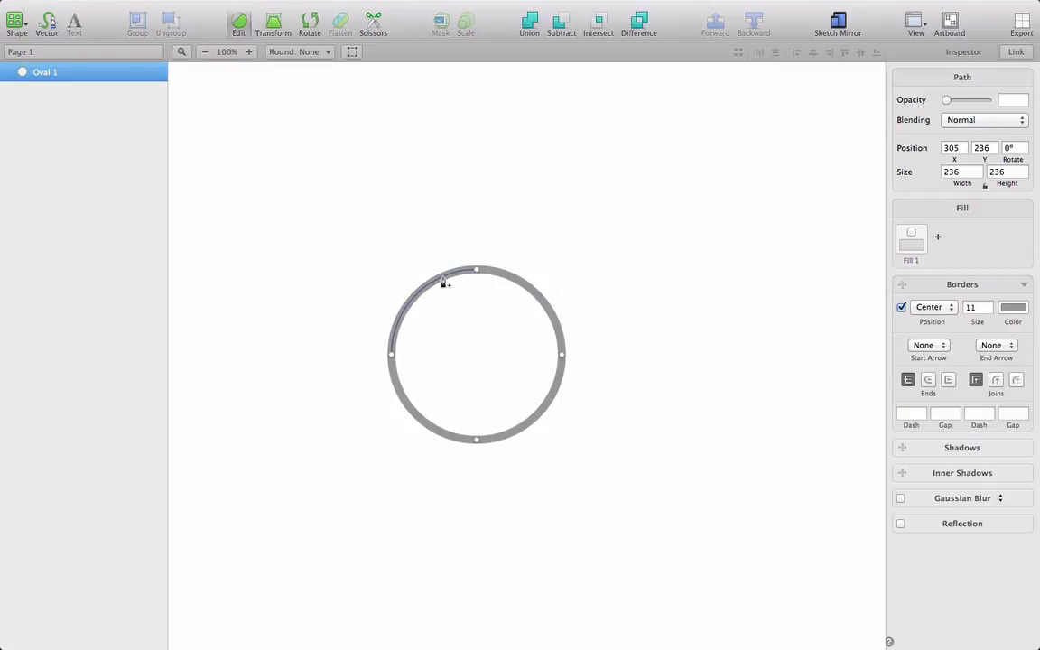
{"action": "left_click", "coordinate": [442, 279]}
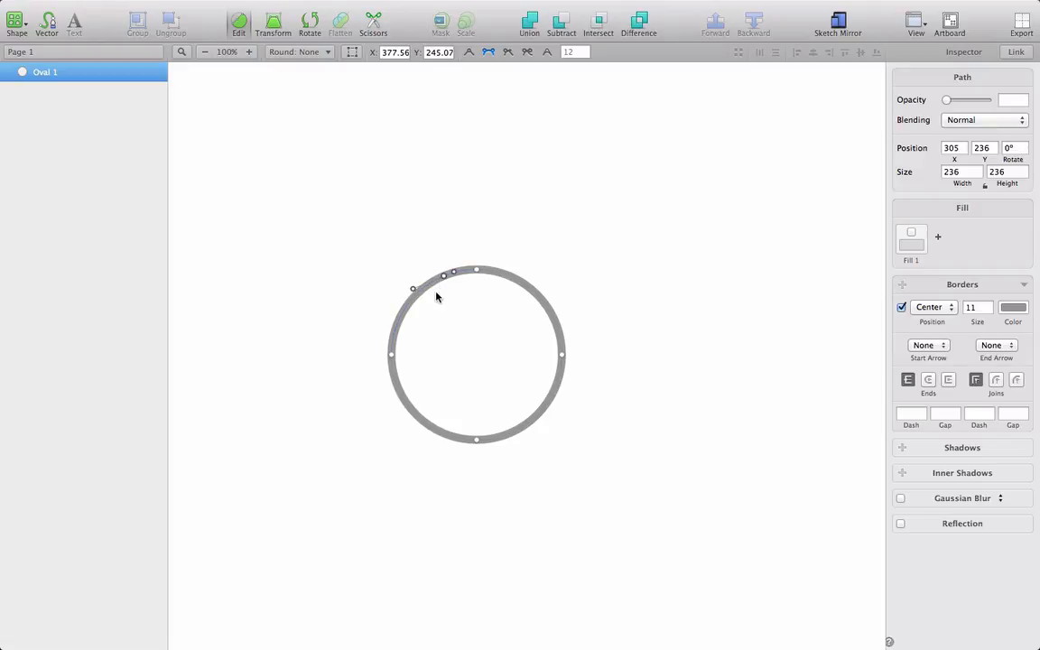
{"action": "left_click", "coordinate": [373, 24]}
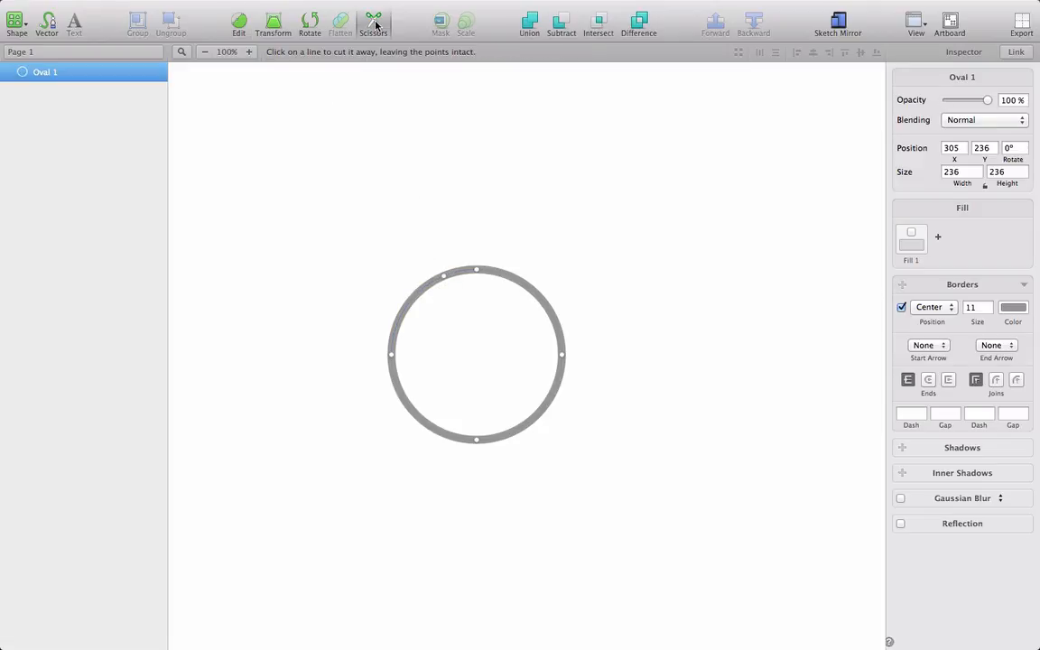
{"action": "left_click", "coordinate": [457, 274]}
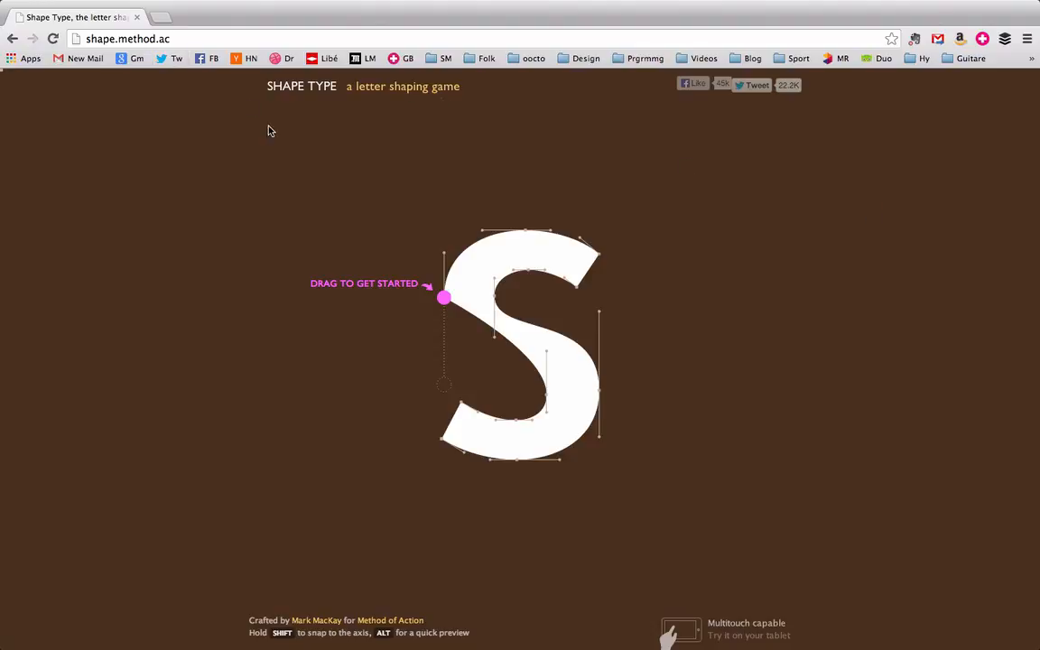
Step: In the Shape Type game in Chrome, lower the S's curve handle onto its target and extend the Q's two inner handles horizontally to the right
{"action": "left_click_drag", "start_coordinate": [443, 297], "coordinate": [442, 386]}
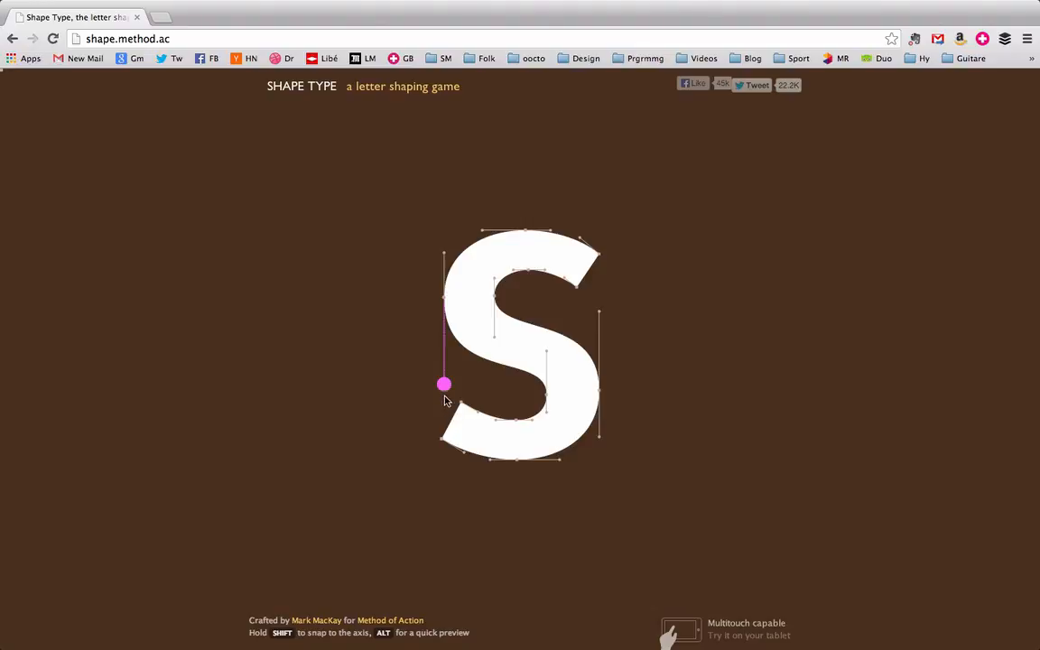
{"action": "left_click", "coordinate": [443, 386]}
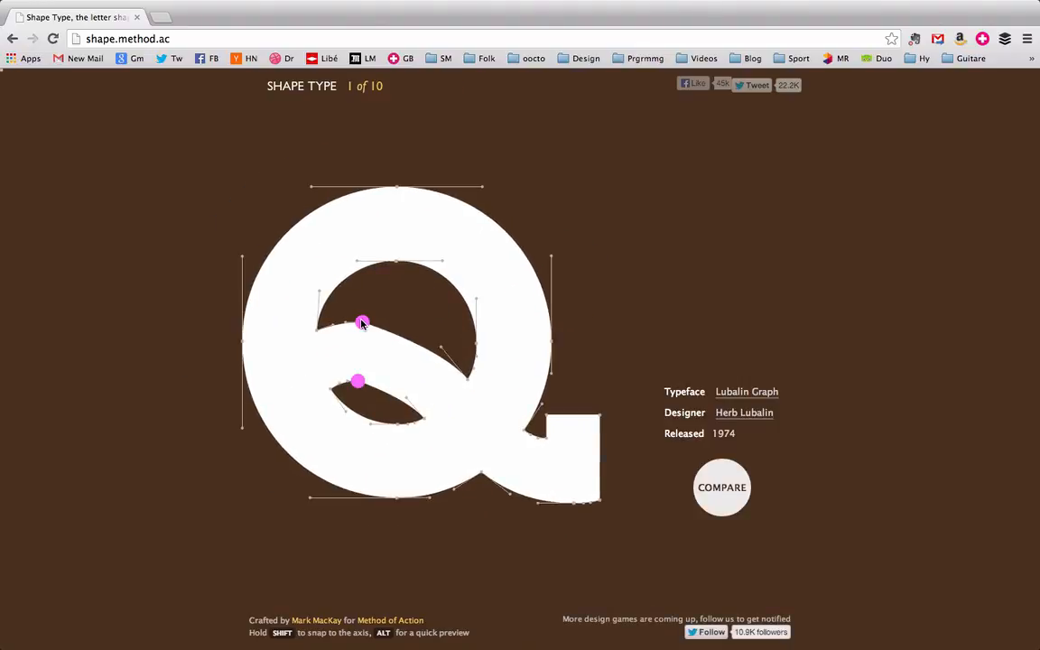
{"action": "left_click_drag", "start_coordinate": [361, 323], "coordinate": [404, 322]}
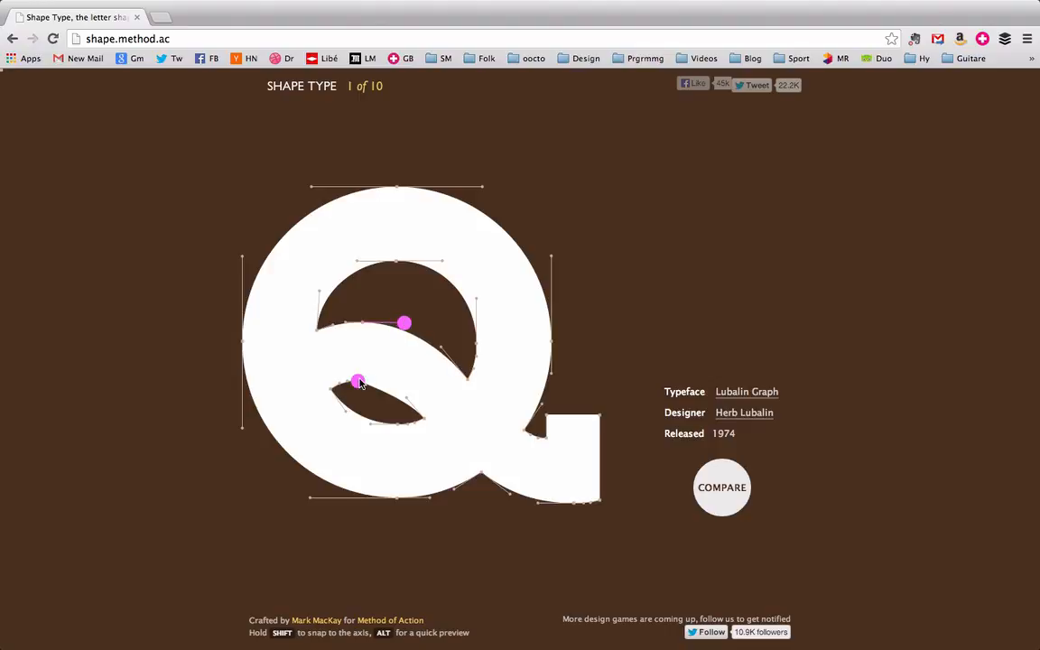
{"action": "left_click_drag", "start_coordinate": [359, 382], "coordinate": [390, 384]}
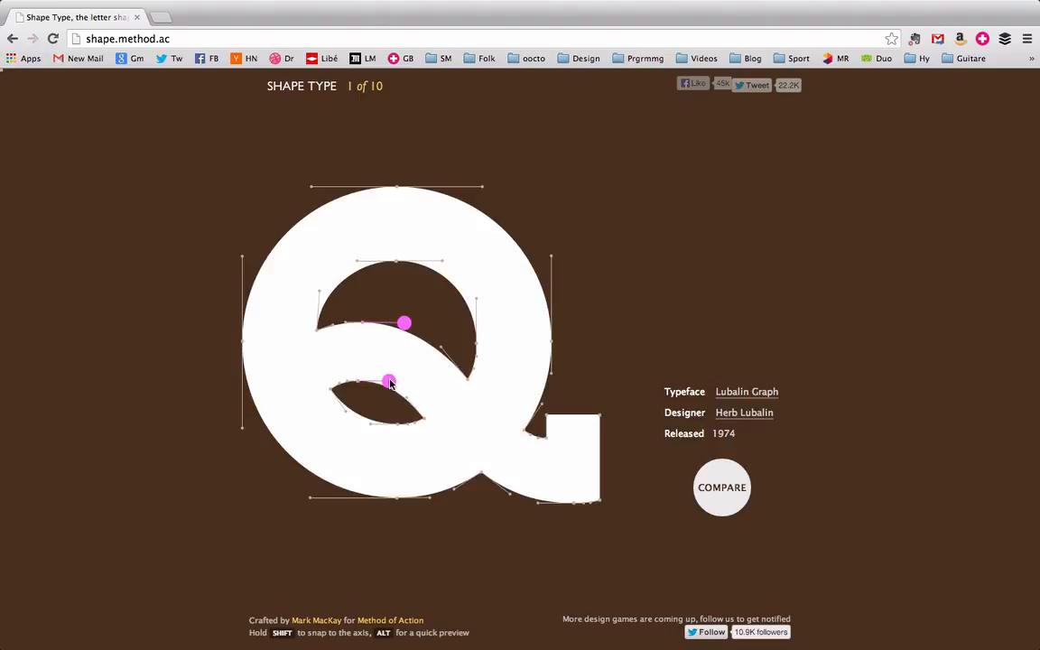